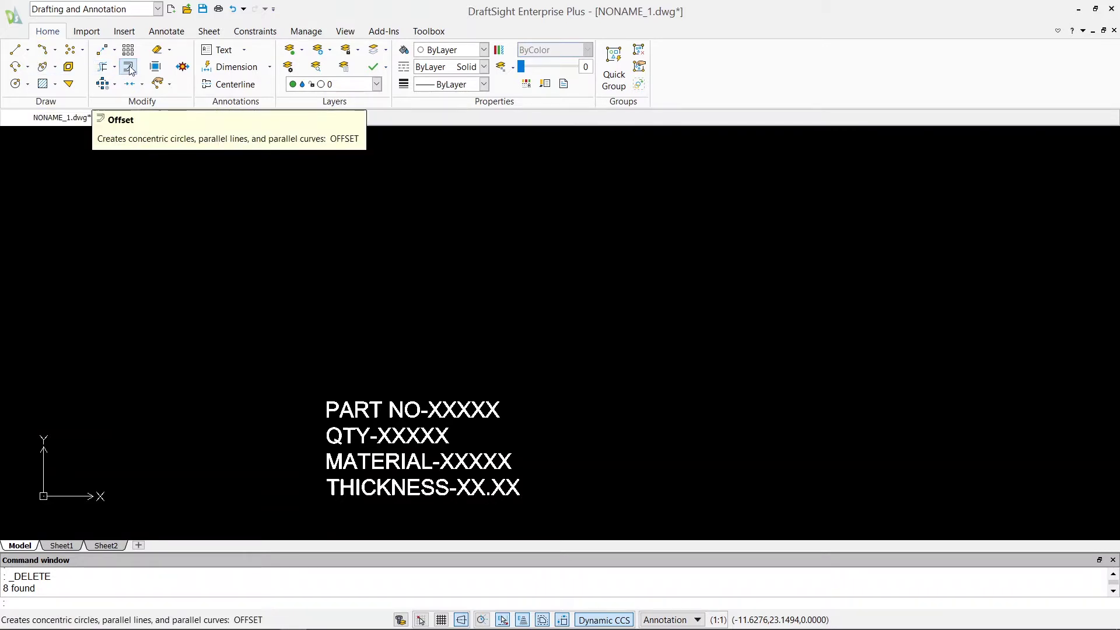
Draw a vertical line above the part label text.
left_click(15, 51)
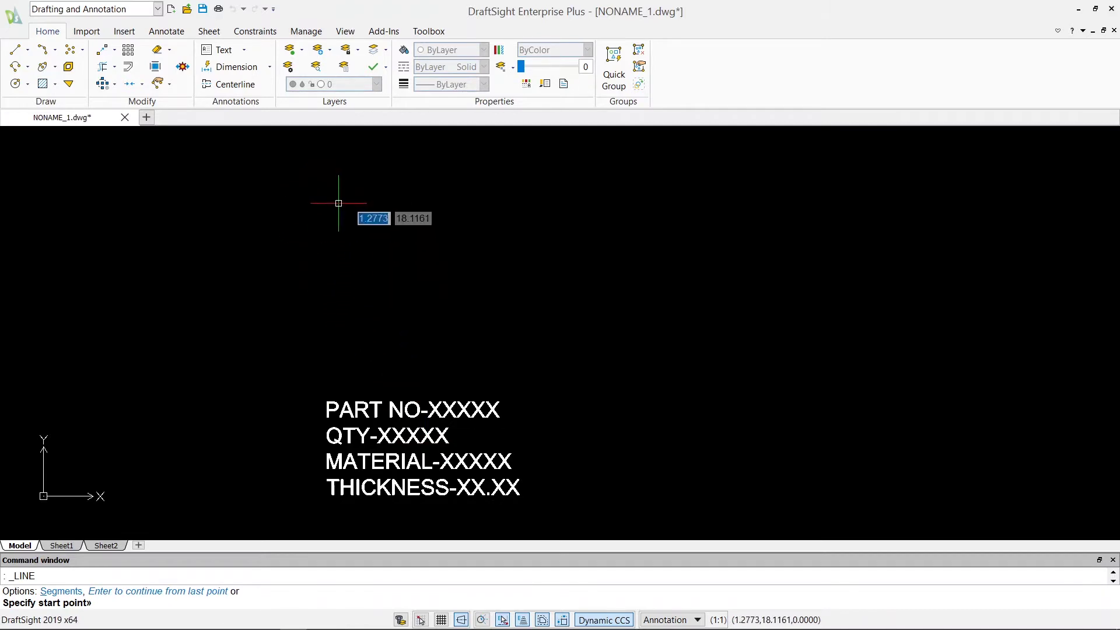
left_click(332, 174)
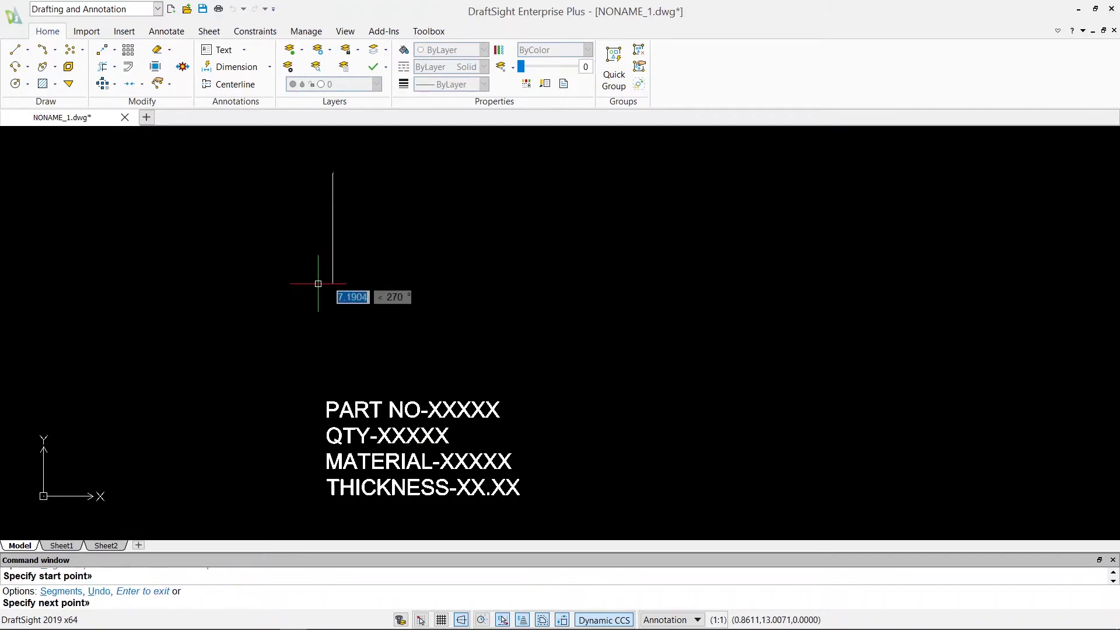
left_click(307, 339)
key("Escape")
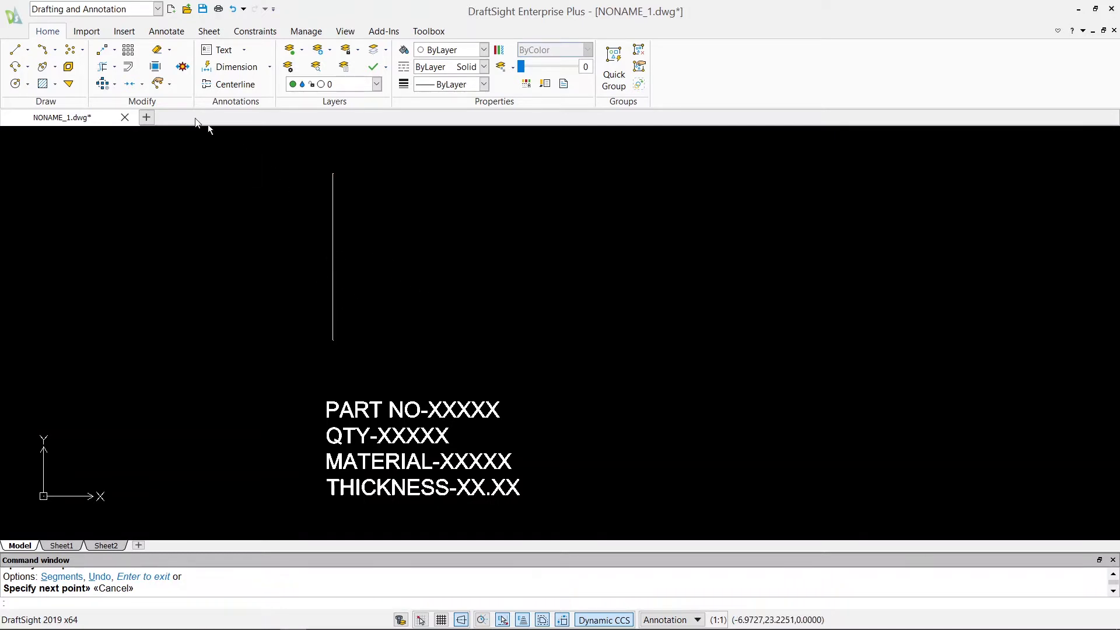
Offset the vertical line 5 units to the right to make a parallel copy.
left_click(128, 66)
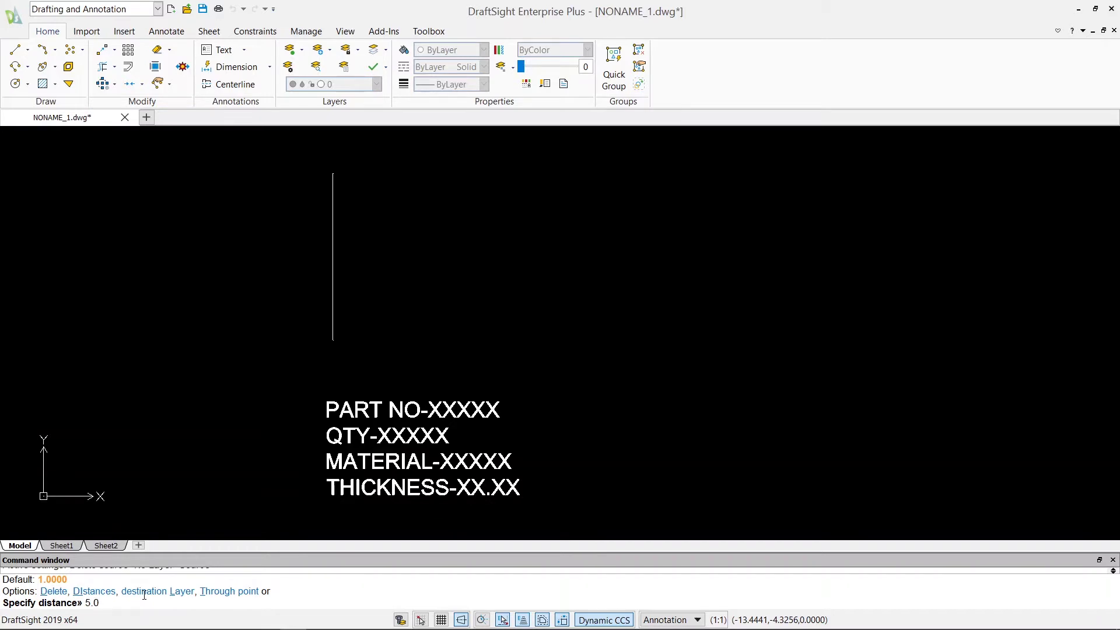
key("Return")
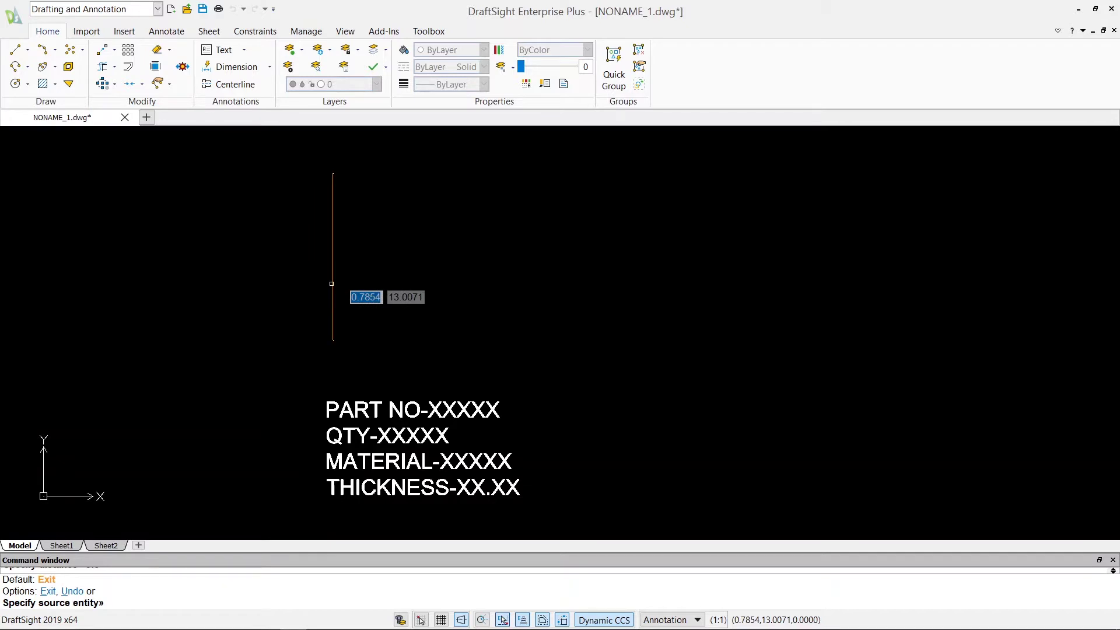
left_click(331, 283)
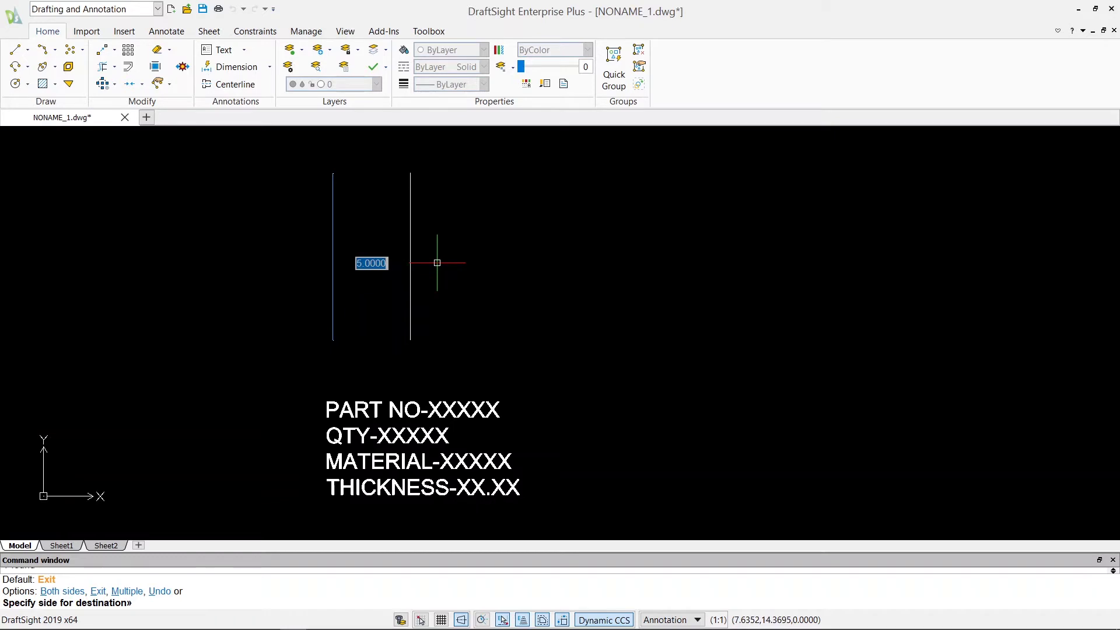
left_click(437, 262)
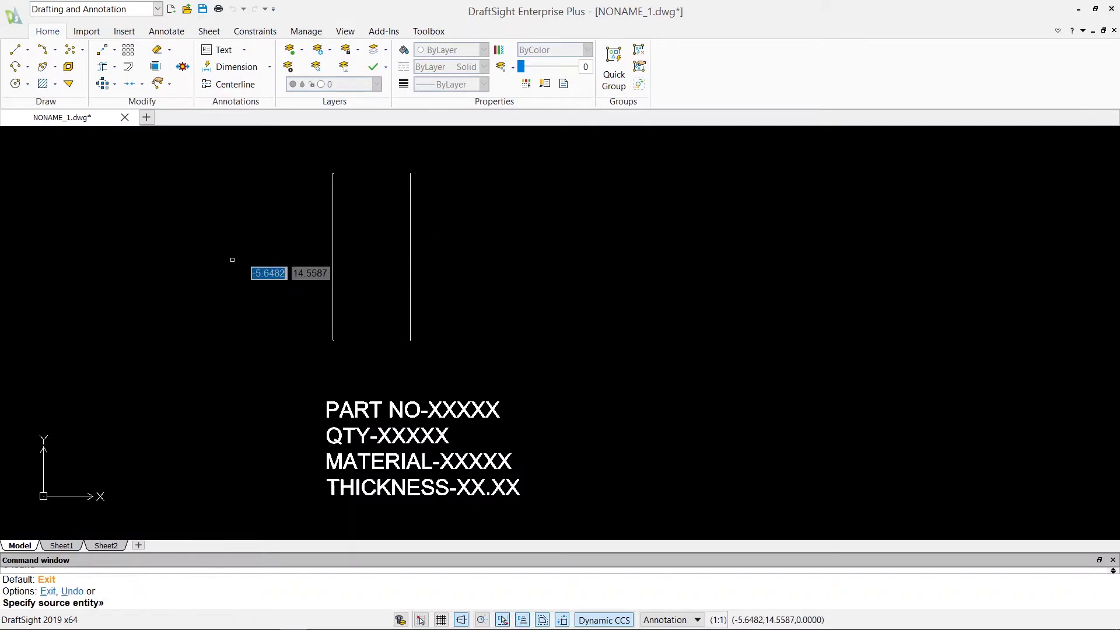
key("Escape")
key("Escape")
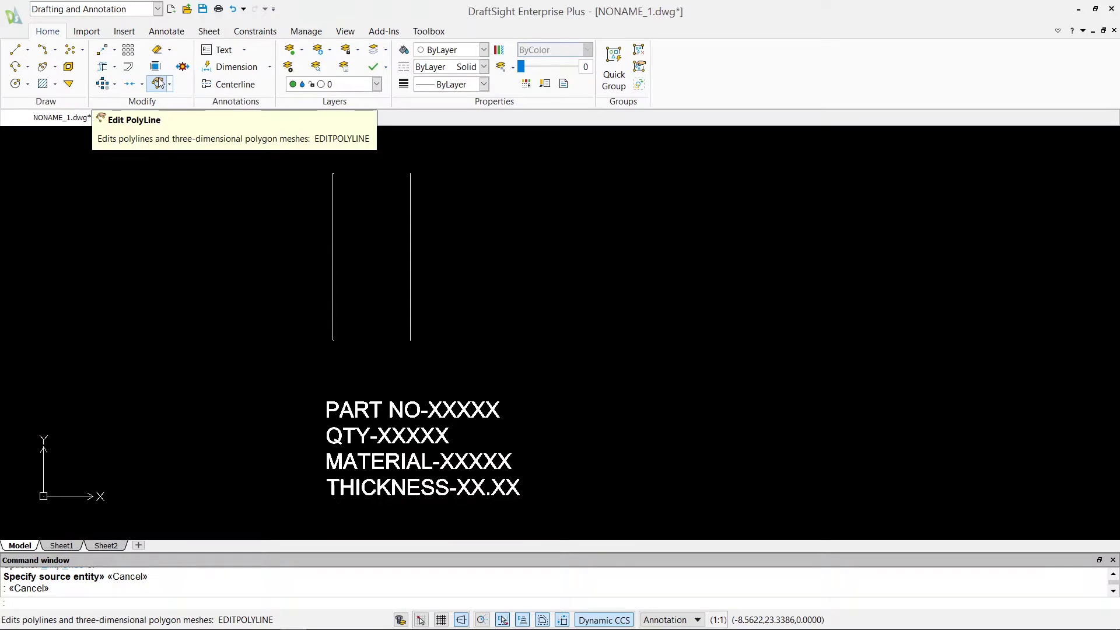
Draw a circle of radius 2.5 to the right of the two vertical lines.
left_click(14, 84)
key("Escape")
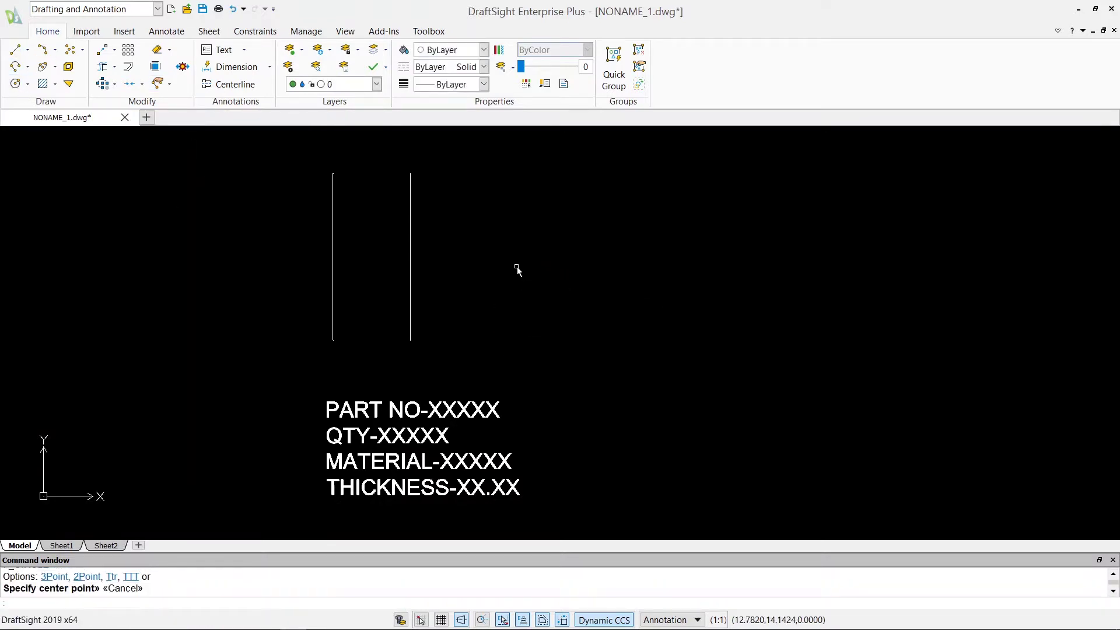
left_click(516, 266)
key("Escape")
left_click(15, 84)
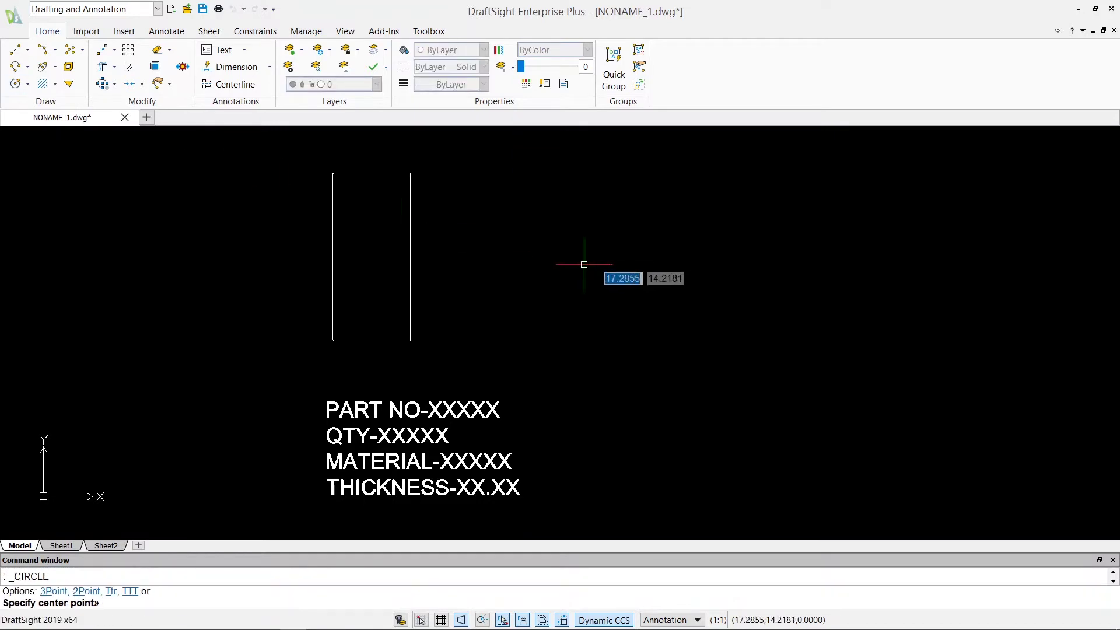
left_click(564, 258)
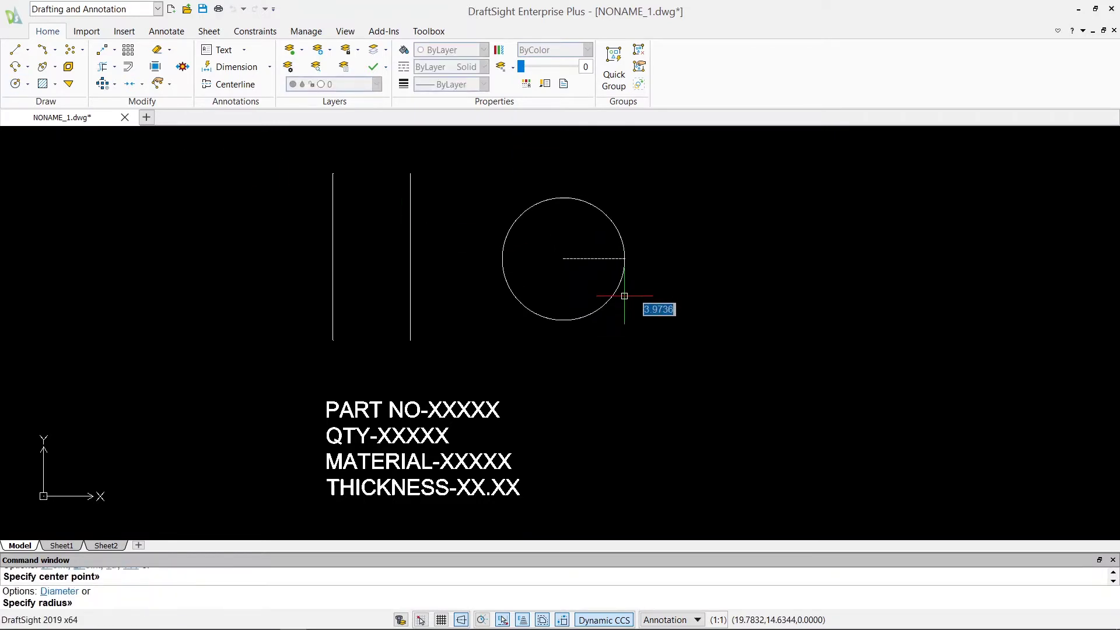
type("2.5")
key("Return")
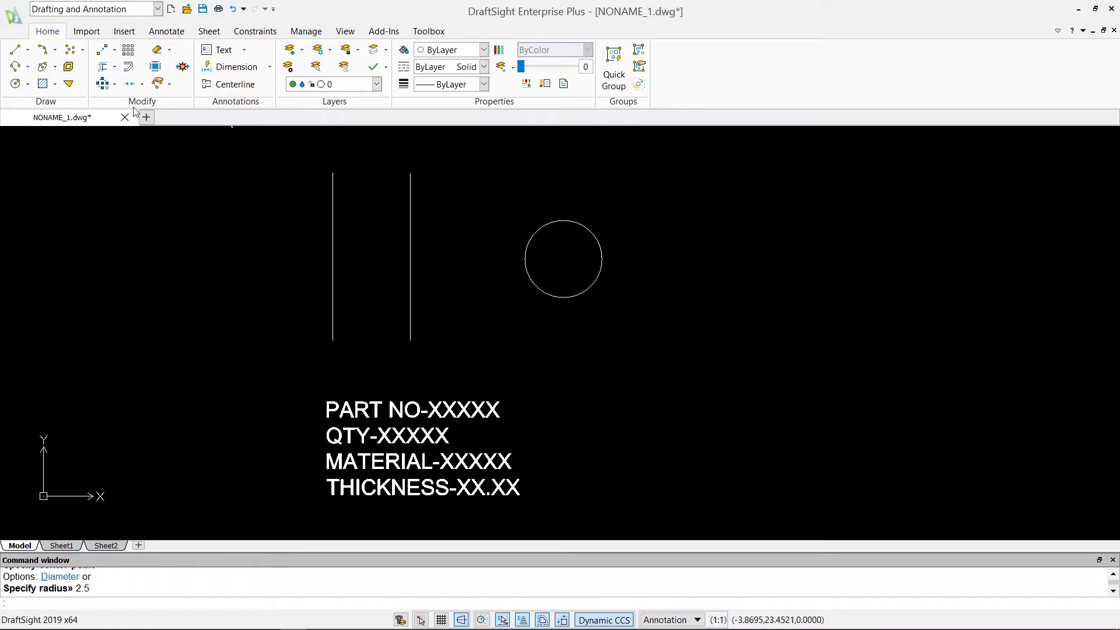
key("Escape")
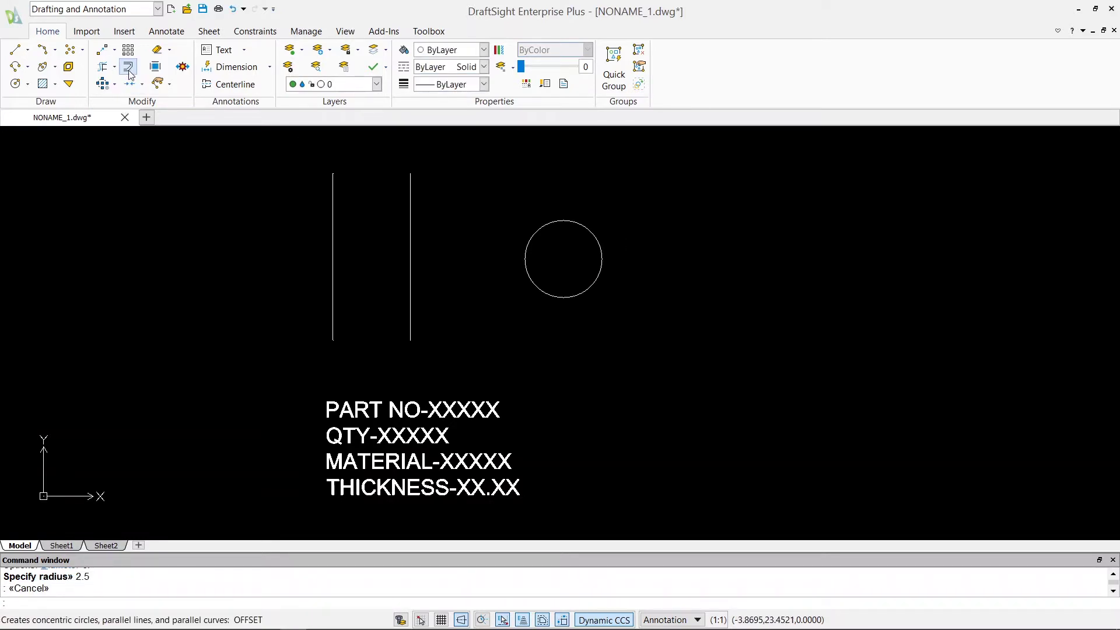
Offset the circle 1.0 unit inward to create a concentric inner circle.
left_click(128, 70)
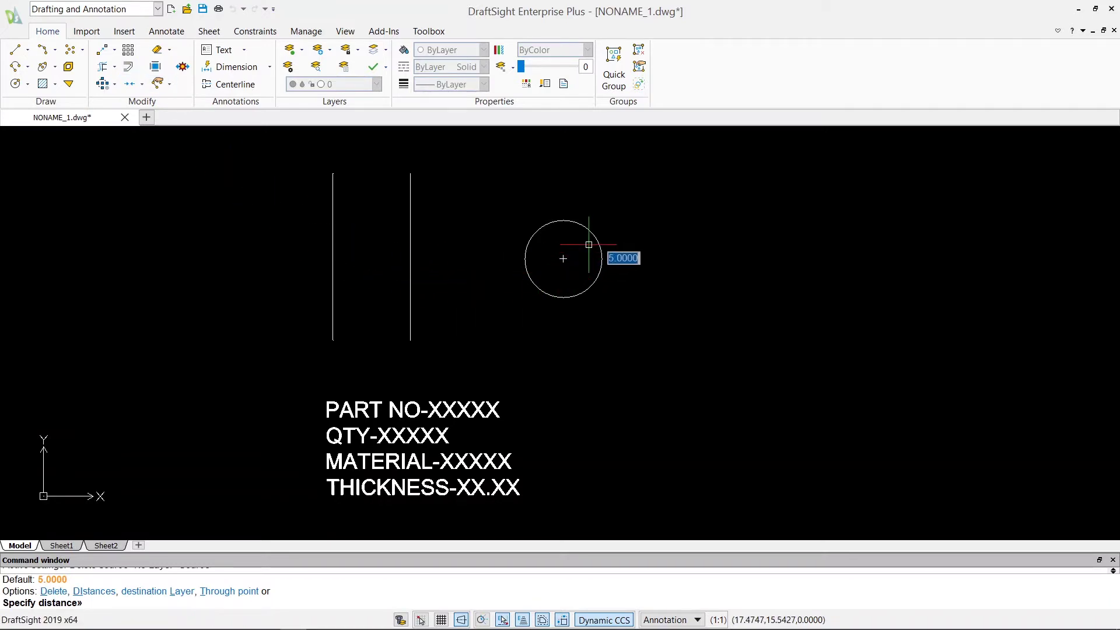
type("1.0")
key("Return")
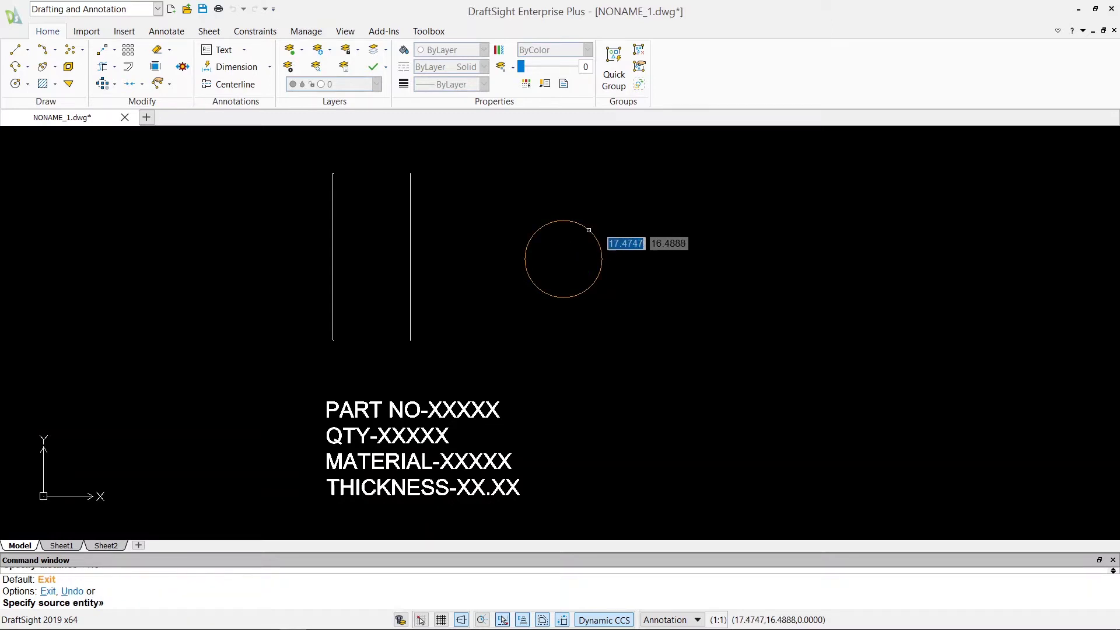
left_click(585, 232)
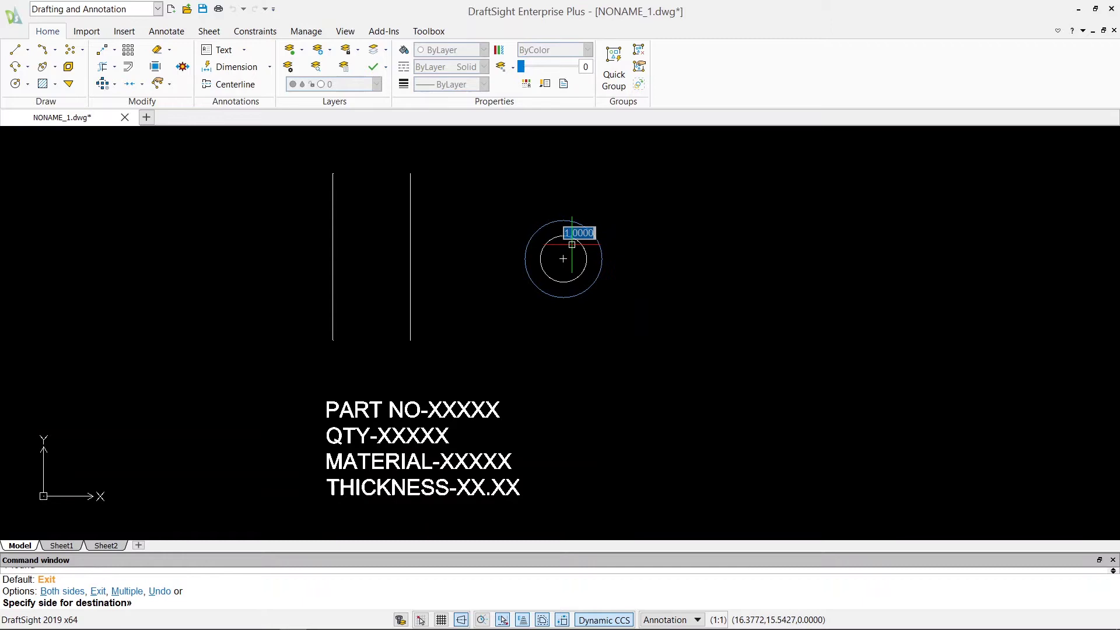
left_click(572, 244)
key("Escape")
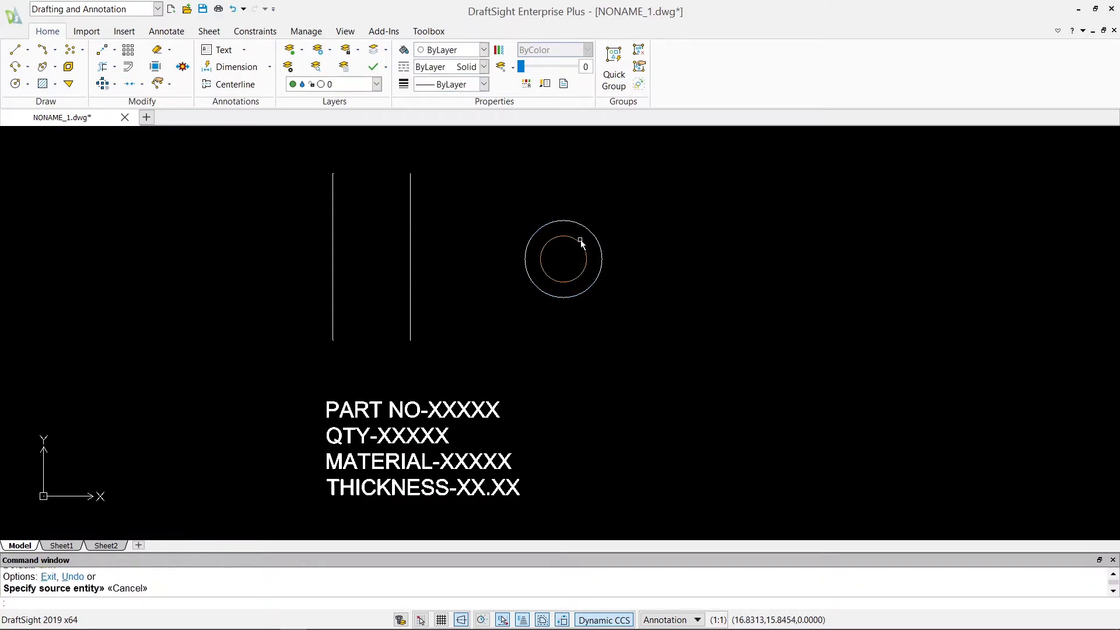
scroll(593, 238, "up", 3)
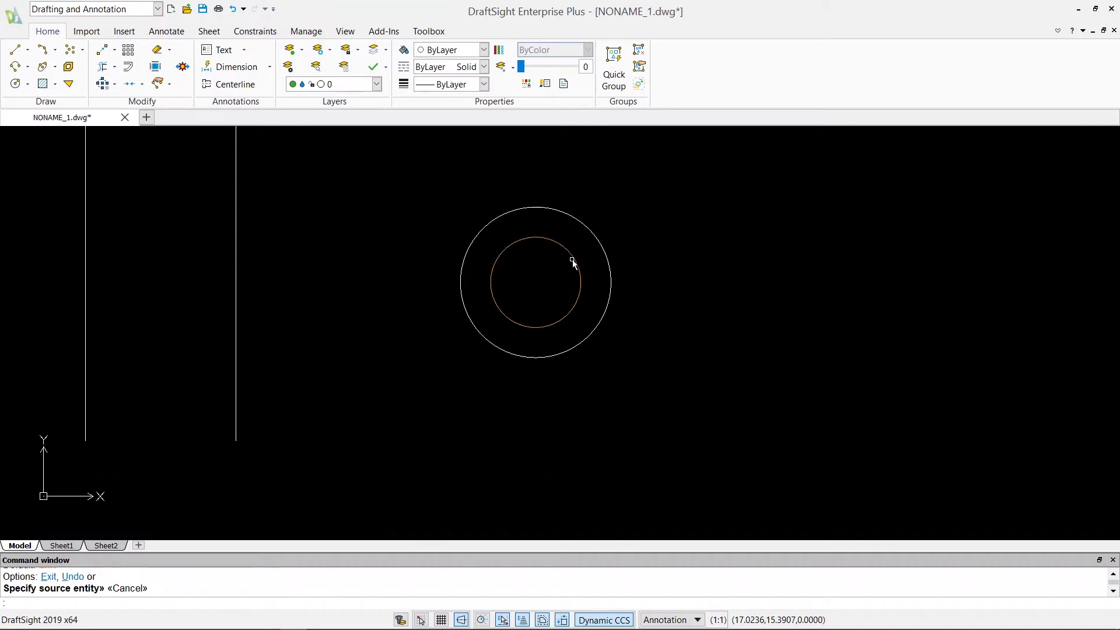
Add diameter dimensions Ø5.0000 to the outer circle and Ø3.0000 to the inner circle.
key("Escape")
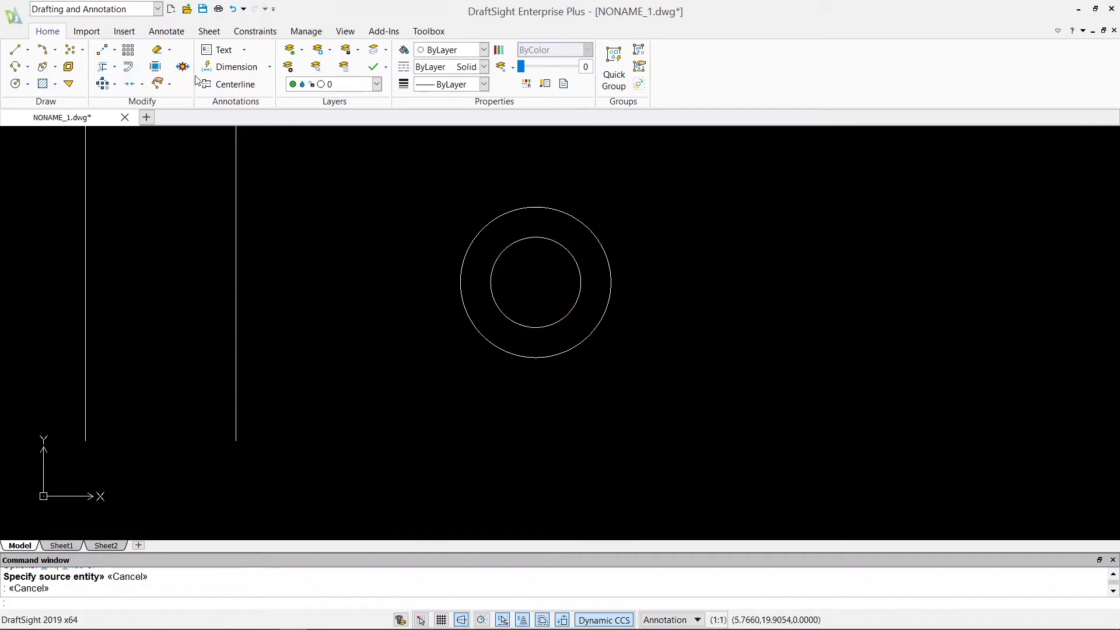
left_click(348, 85)
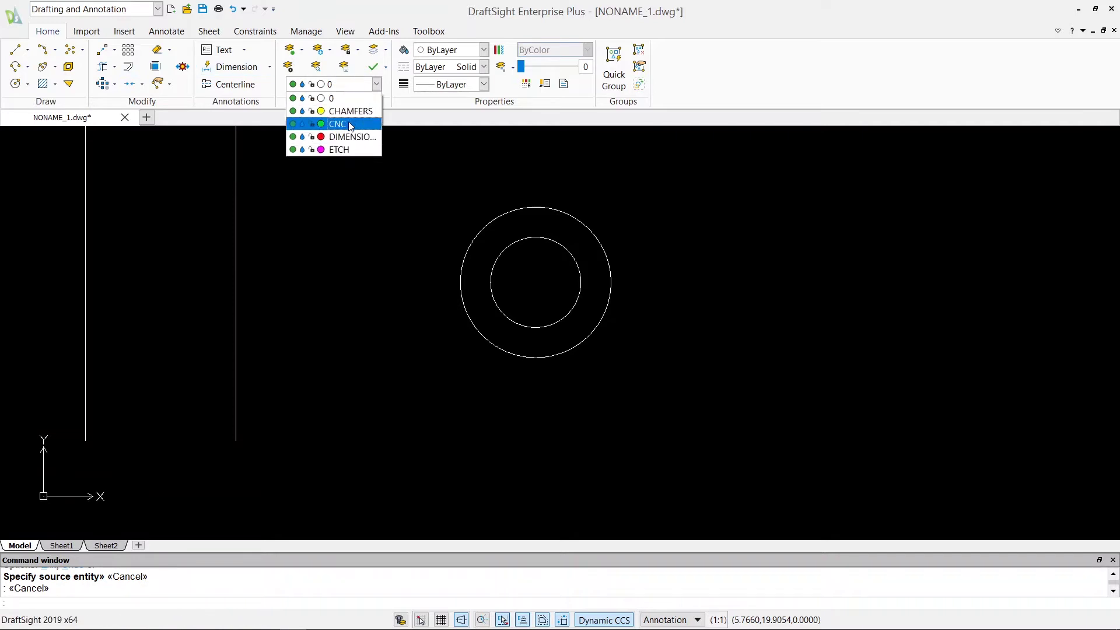
key("Escape")
left_click(233, 67)
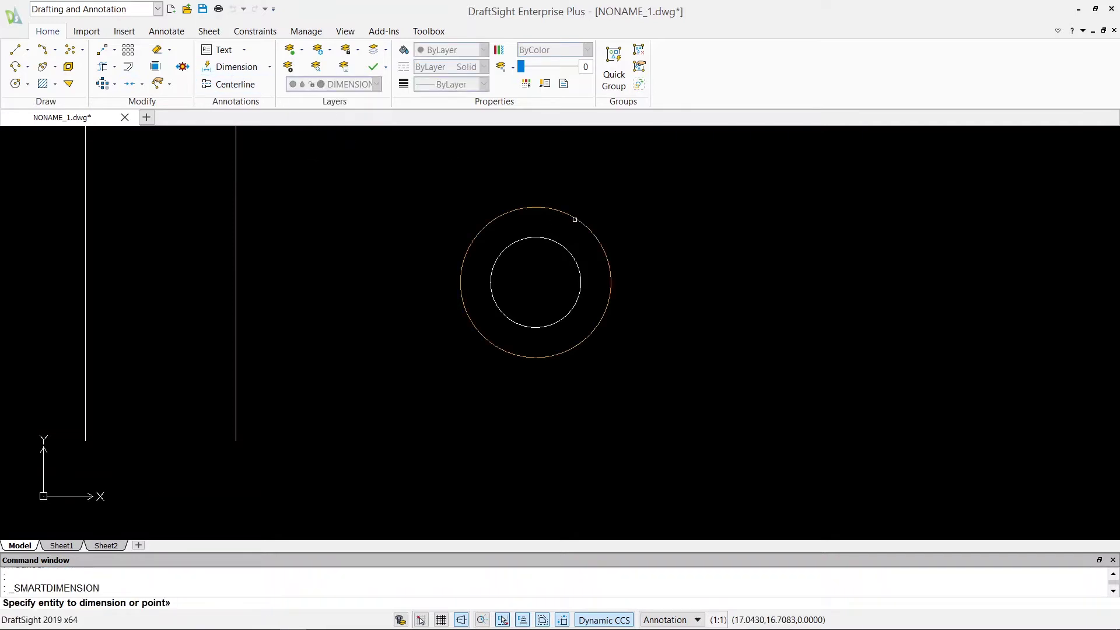
left_click(576, 219)
left_click(668, 194)
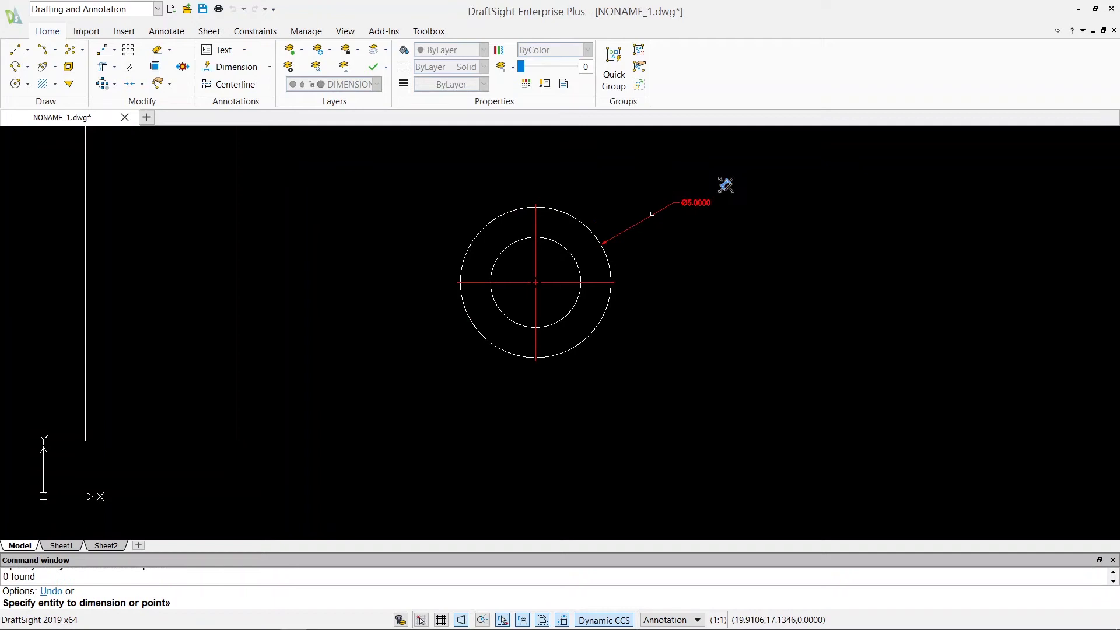
left_click(576, 305)
left_click(673, 371)
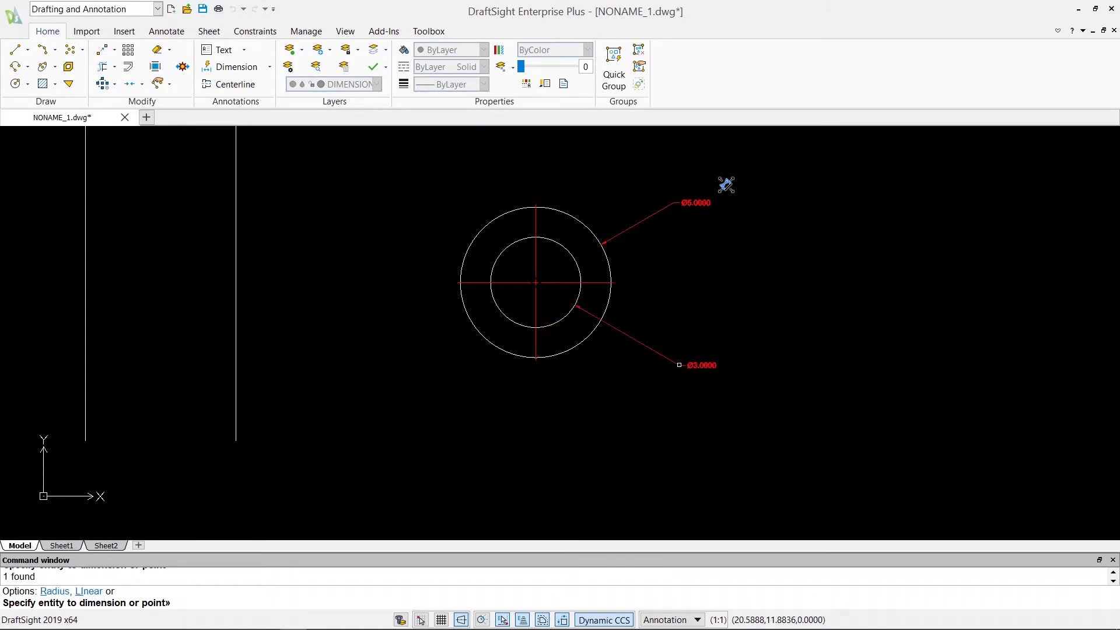
key("Escape")
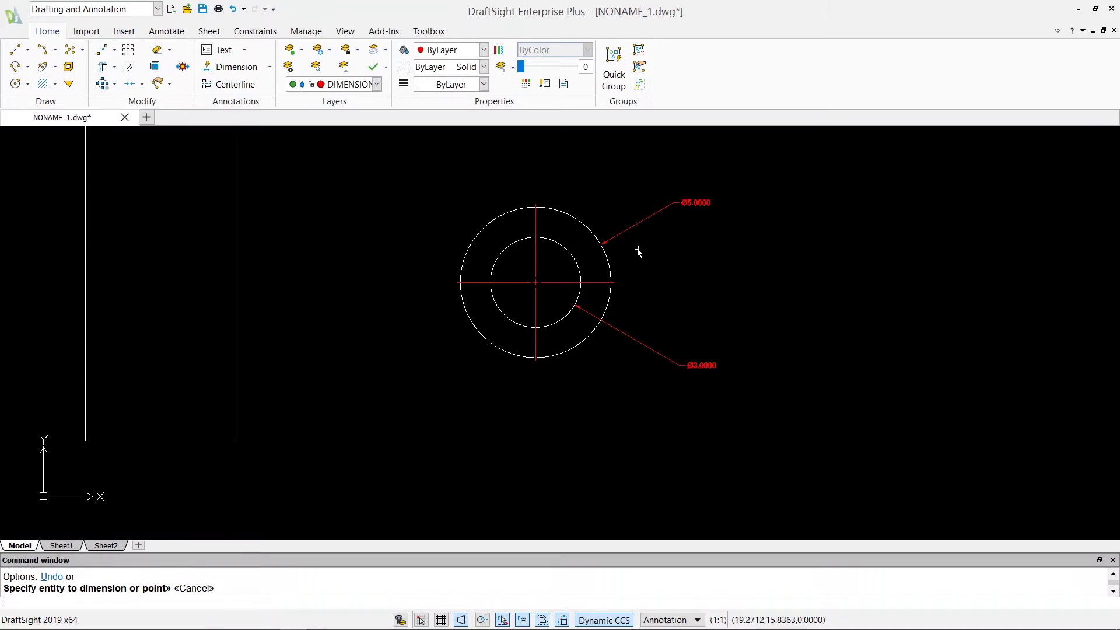
key("Escape")
scroll(571, 300, "down", 4)
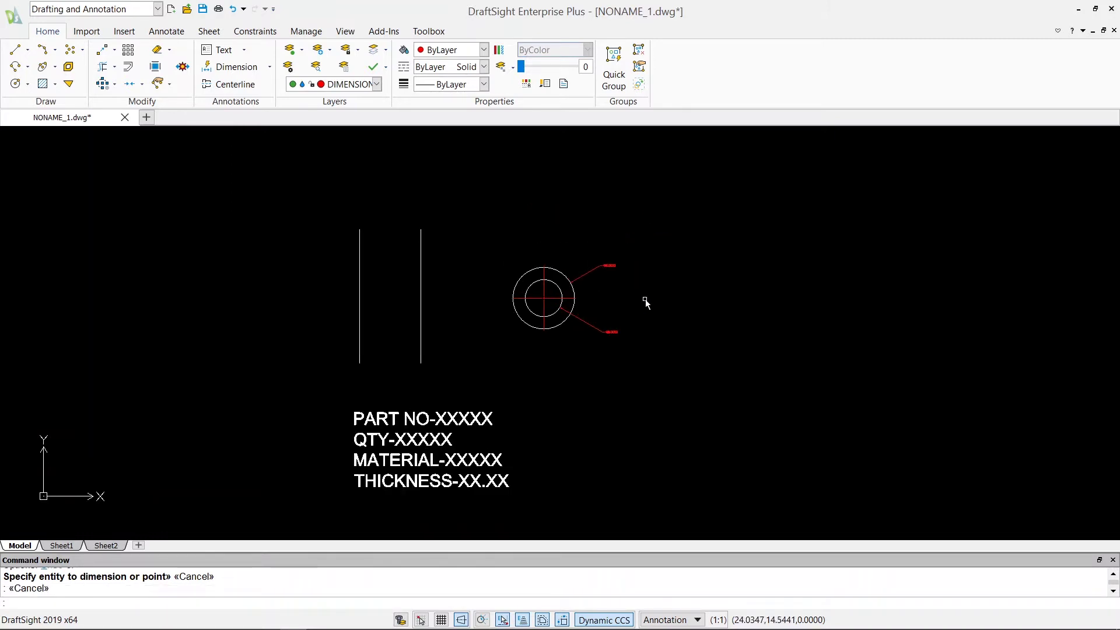
Window-select the two vertical lines and the circle and delete them.
key("Escape")
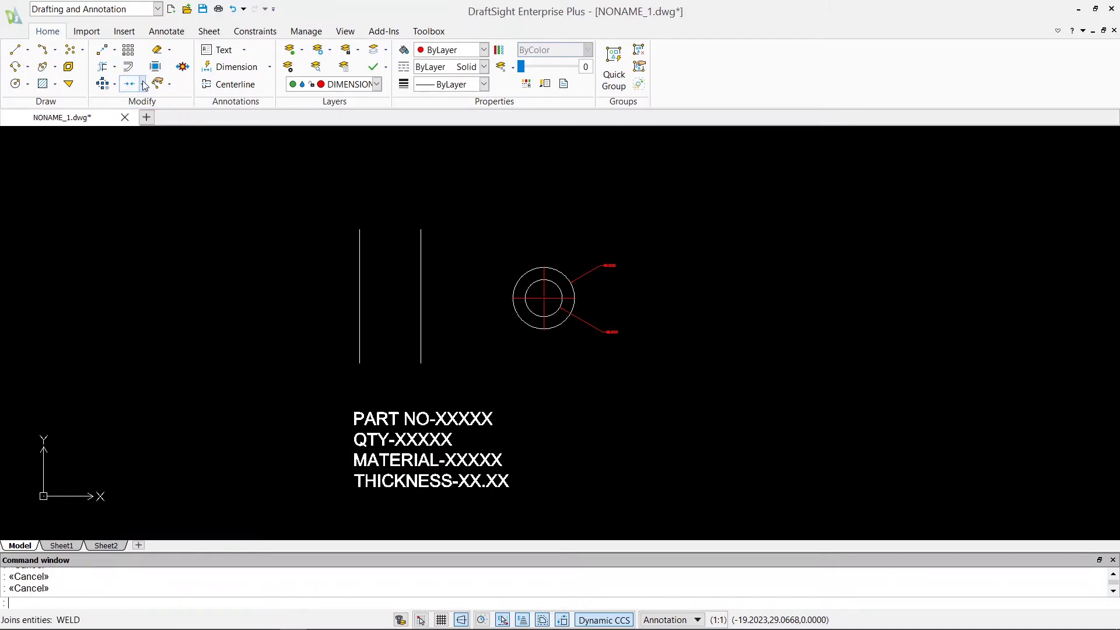
left_click(143, 85)
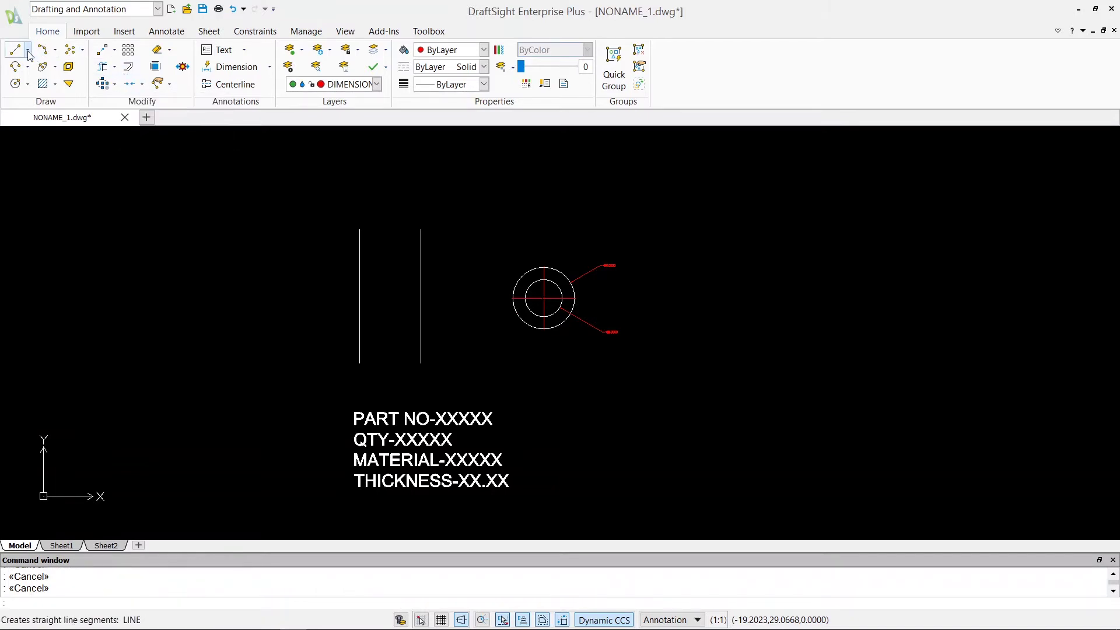
scroll(349, 197, "down", 1)
left_click(624, 214)
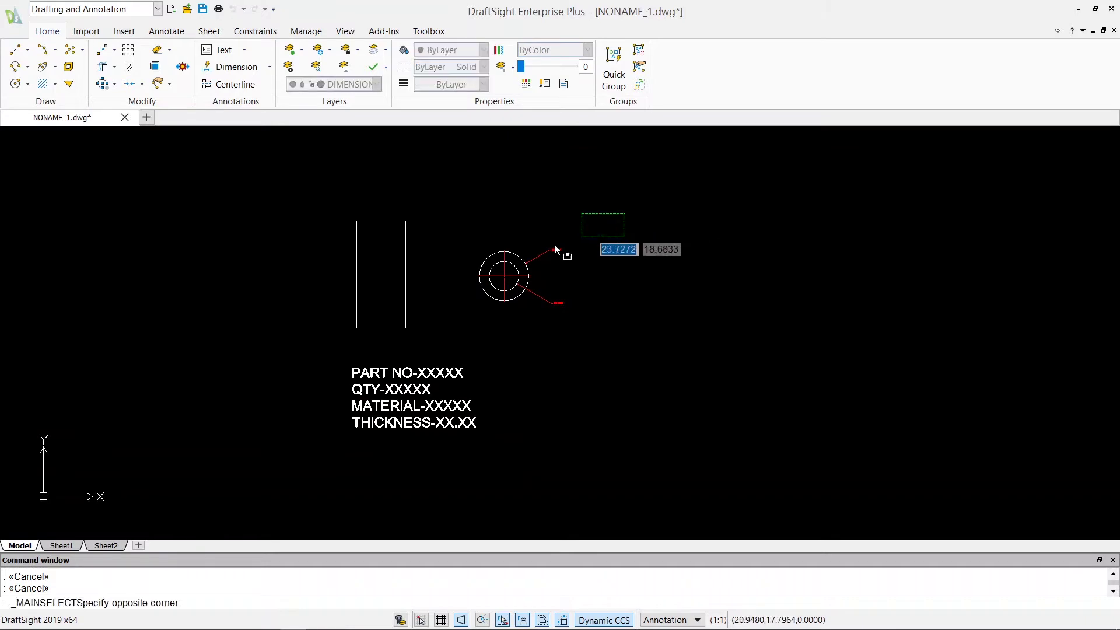
left_click(248, 316)
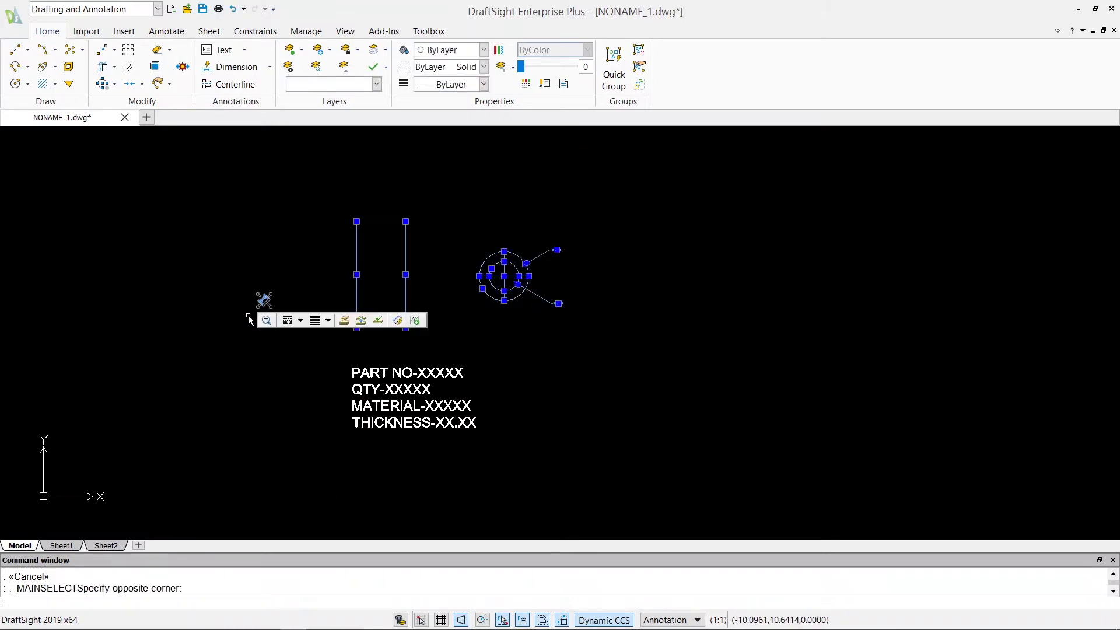
key("Delete")
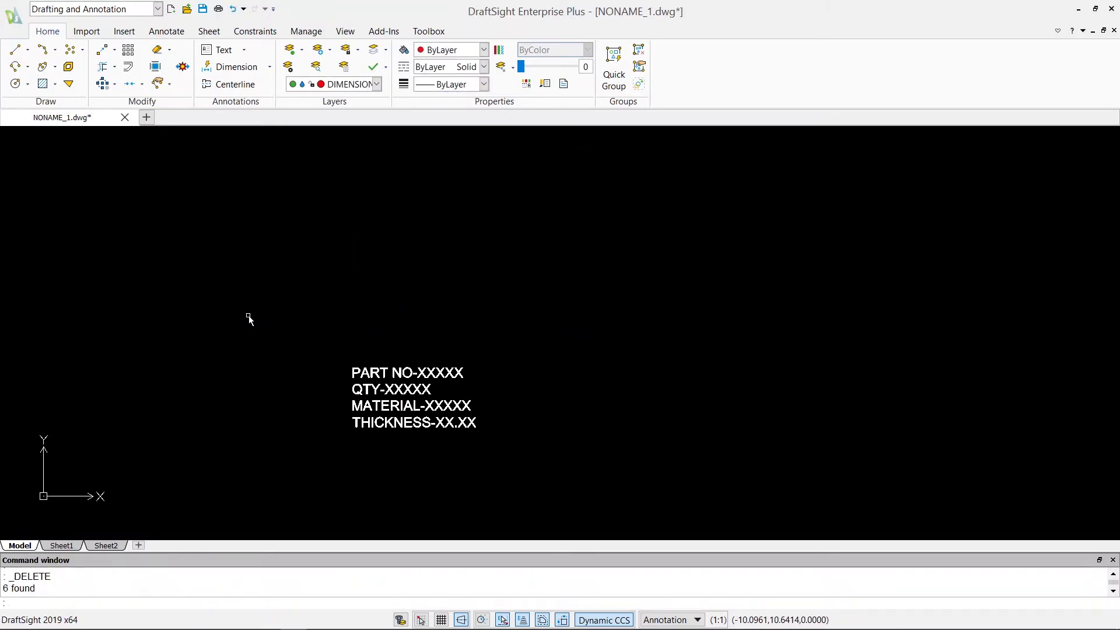
Make layer 0 the current layer.
left_click(17, 52)
scroll(315, 237, "up", 2)
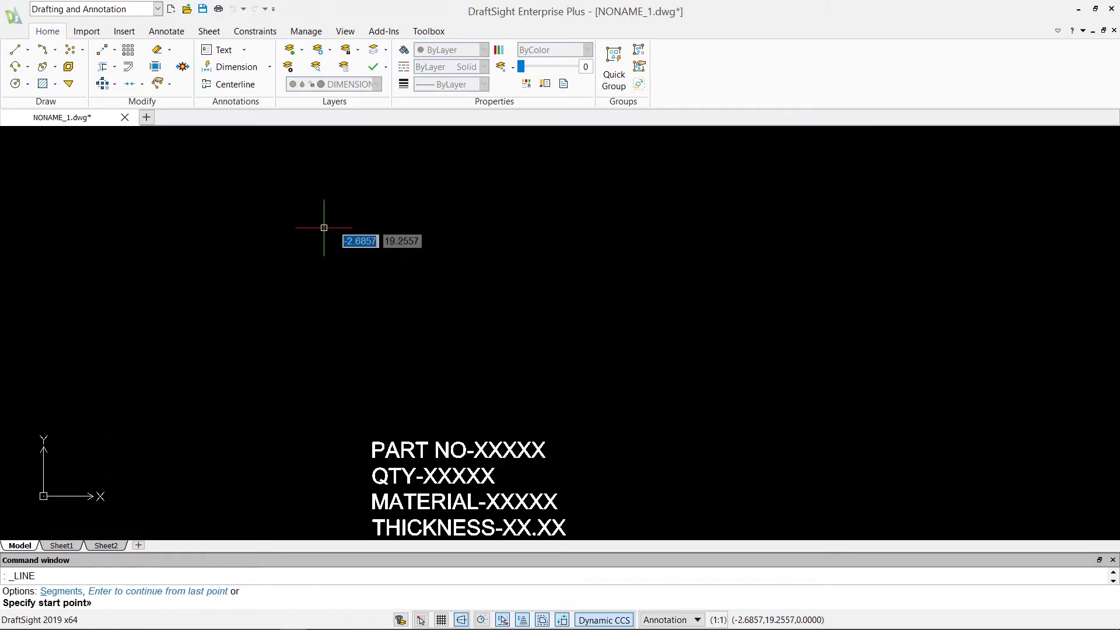
scroll(322, 228, "down", 1)
left_click(340, 208)
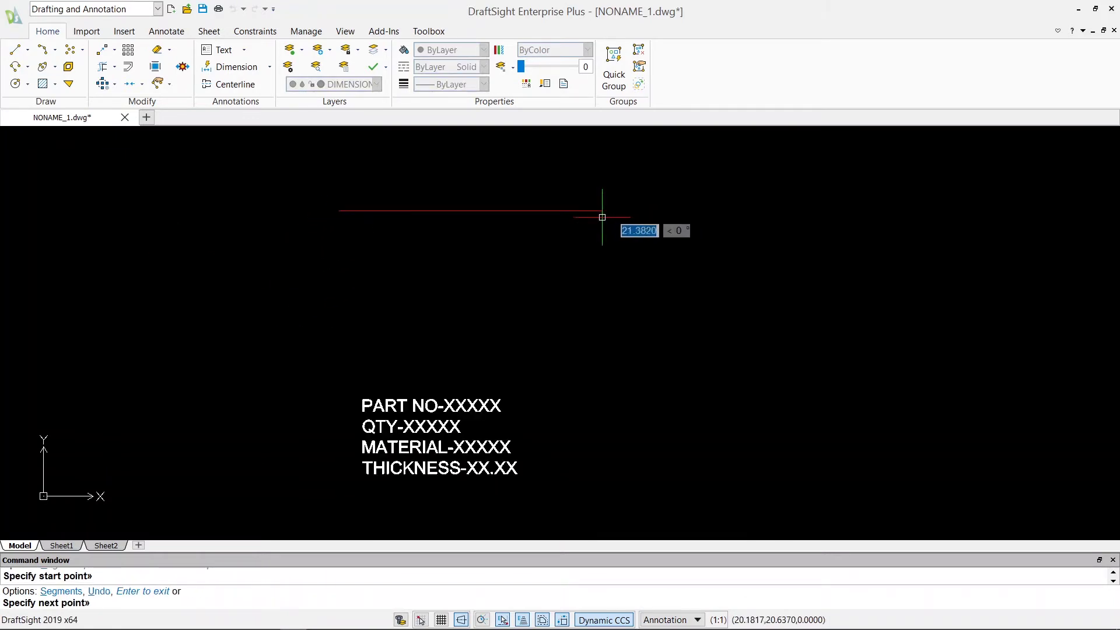
key("Escape")
key("Escape")
left_click(377, 84)
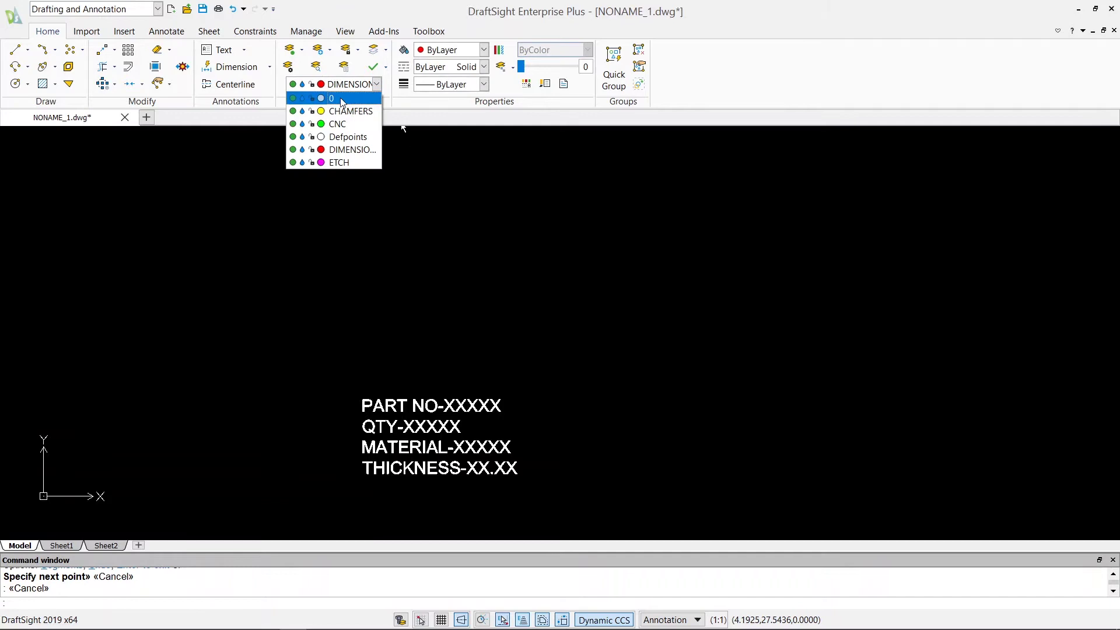
left_click(330, 98)
Draw a closed four-sided rectangle from lines above the PART NO text.
left_click(15, 50)
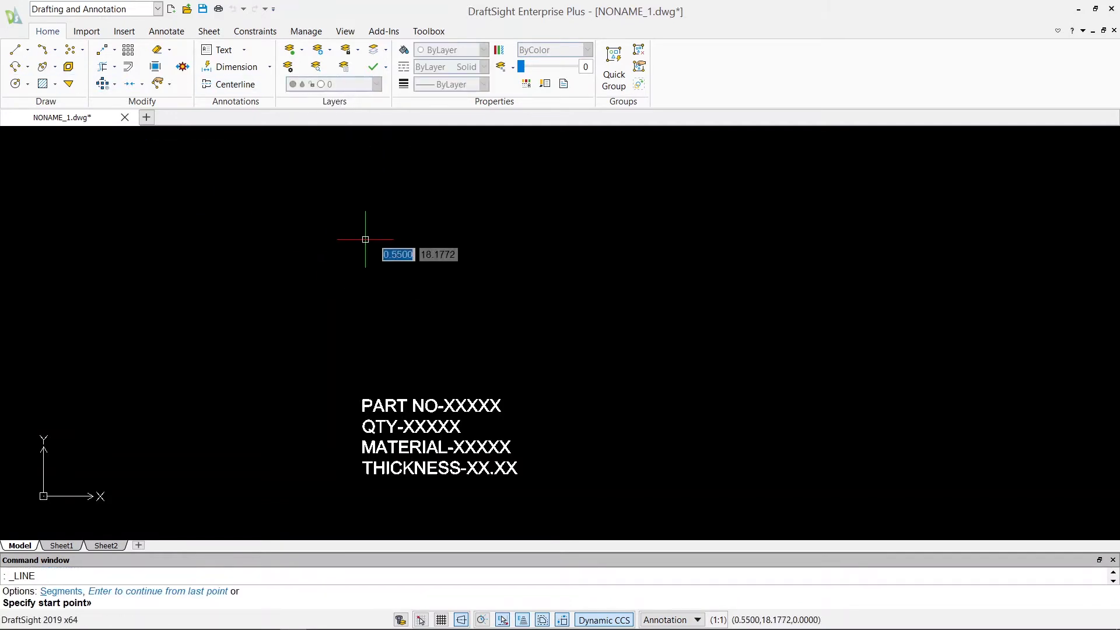
left_click(351, 224)
left_click(582, 225)
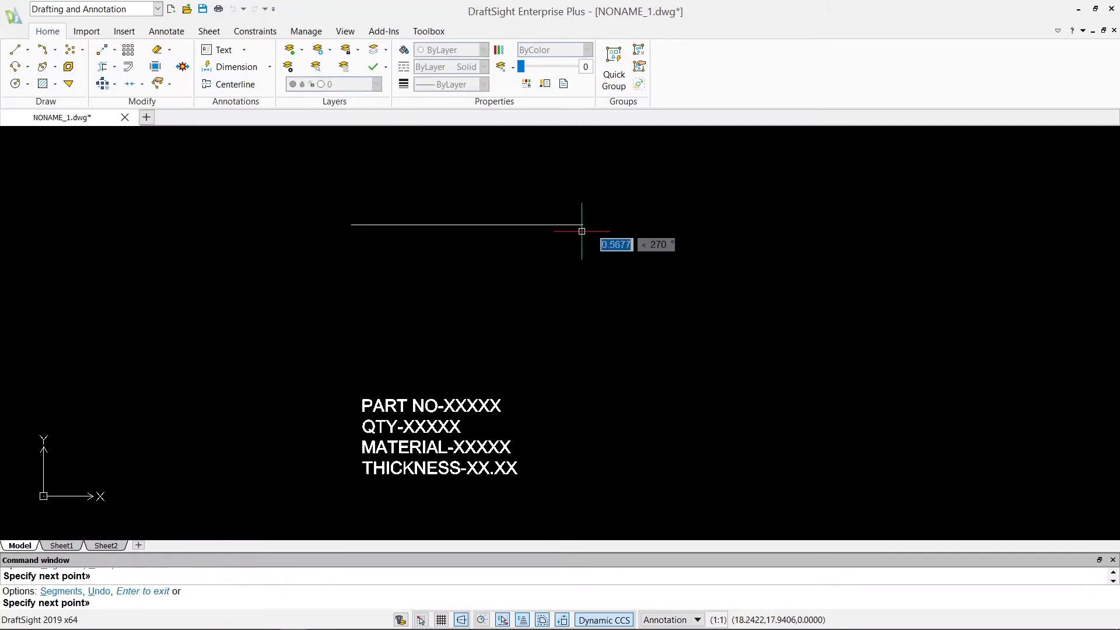
left_click(582, 349)
left_click(347, 349)
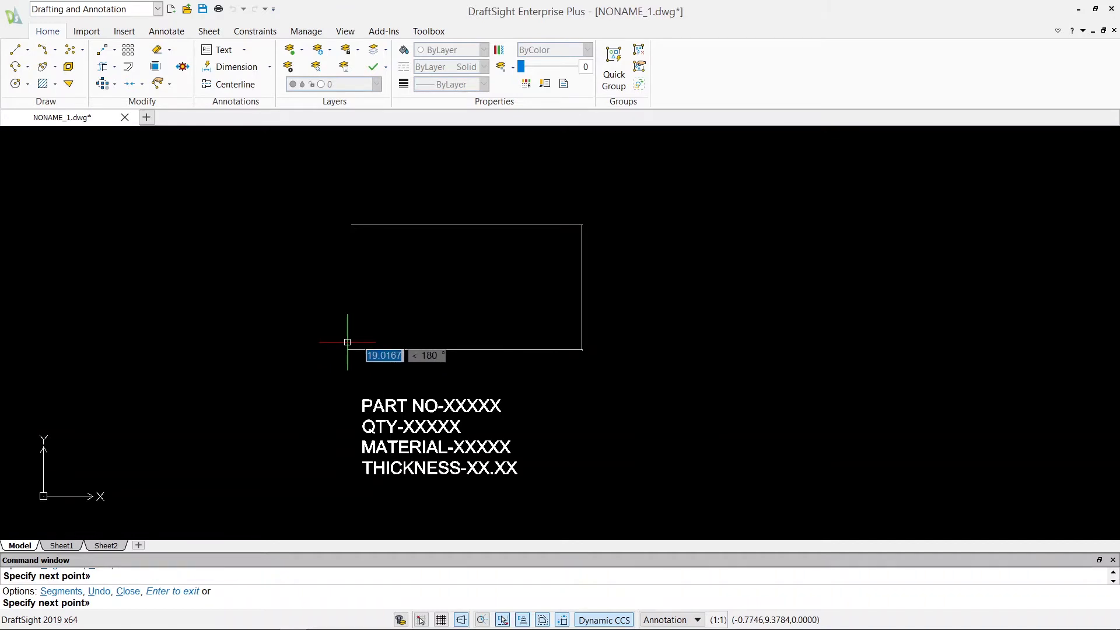
left_click(351, 224)
key("Escape")
Select the rectangle's top edge to check it.
scroll(362, 229, "up", 3)
scroll(367, 233, "down", 2)
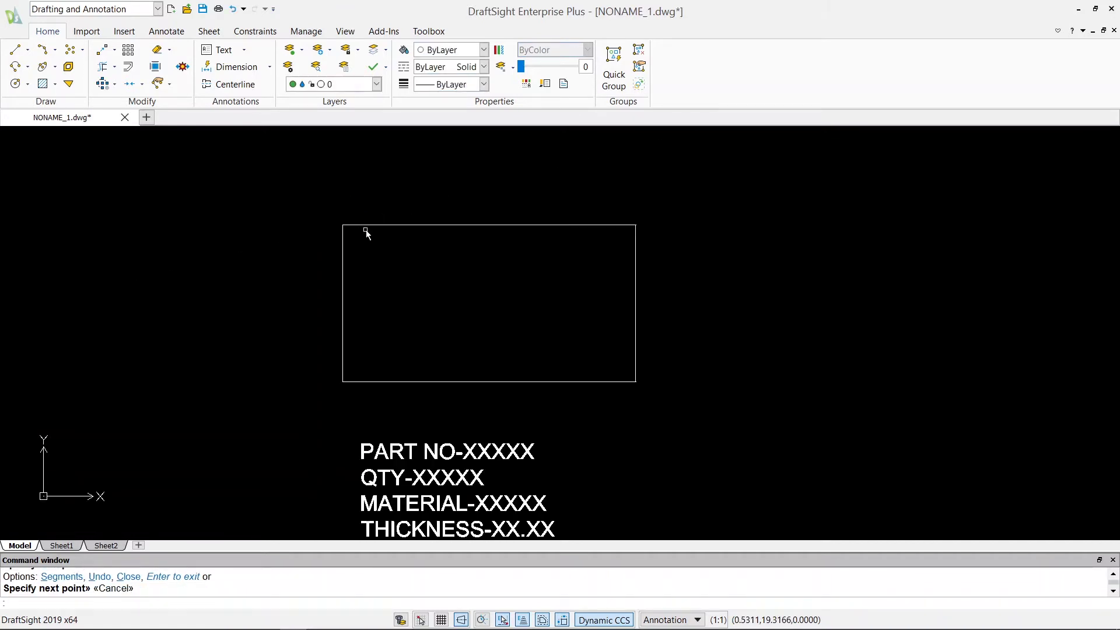
key("Escape")
left_click(449, 225)
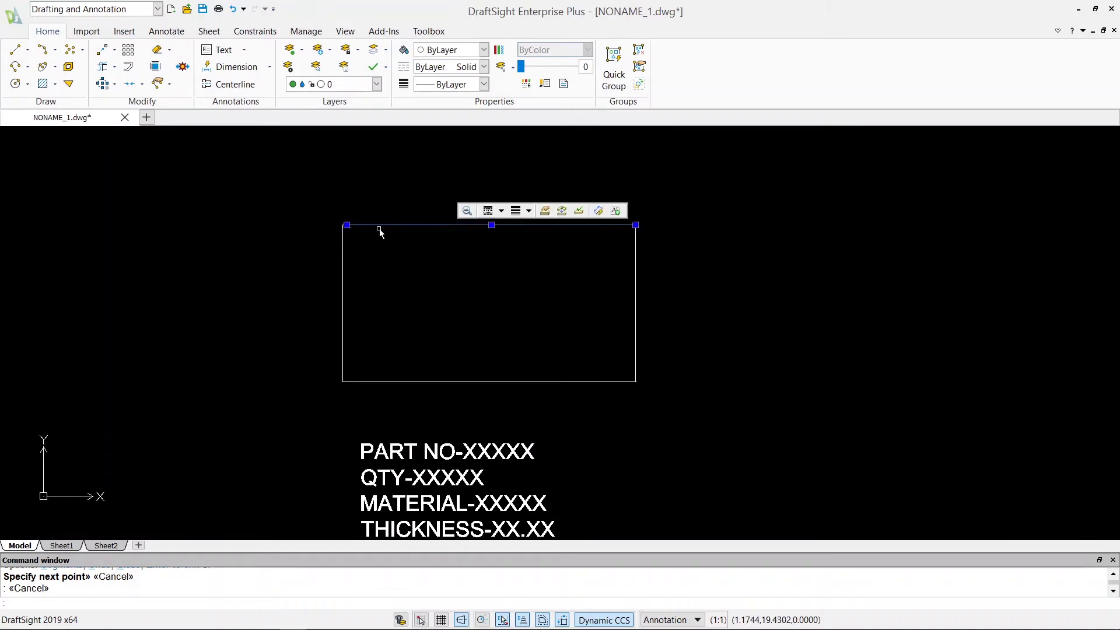
scroll(315, 237, "up", 3)
scroll(423, 221, "up", 2)
Clear the top-edge selection while zooming around the rectangle.
scroll(371, 210, "up", 2)
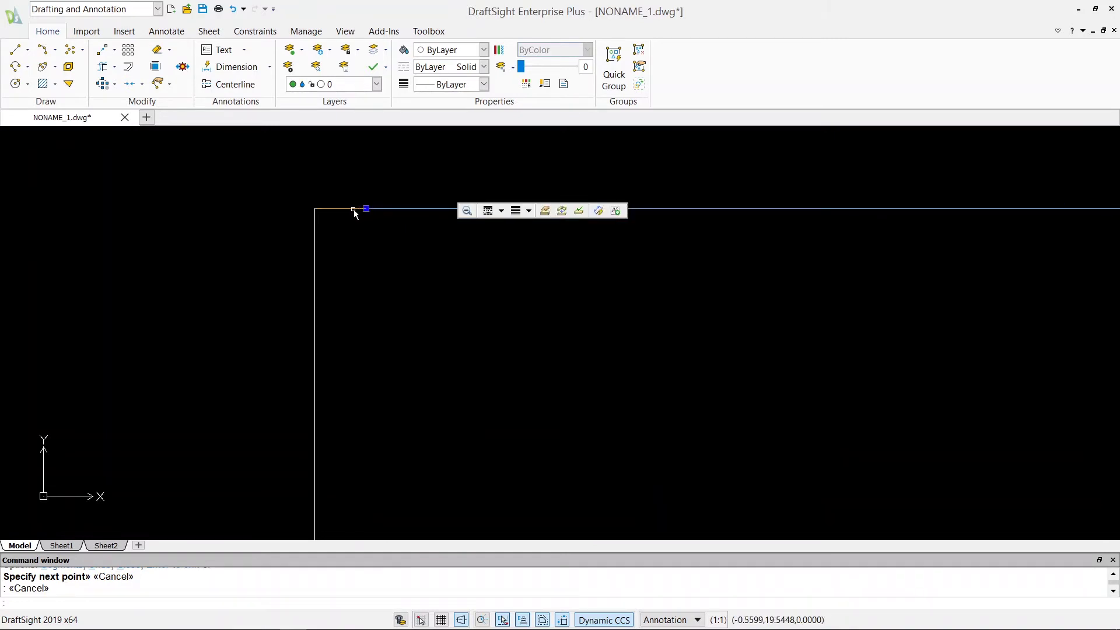
scroll(368, 262, "down", 3)
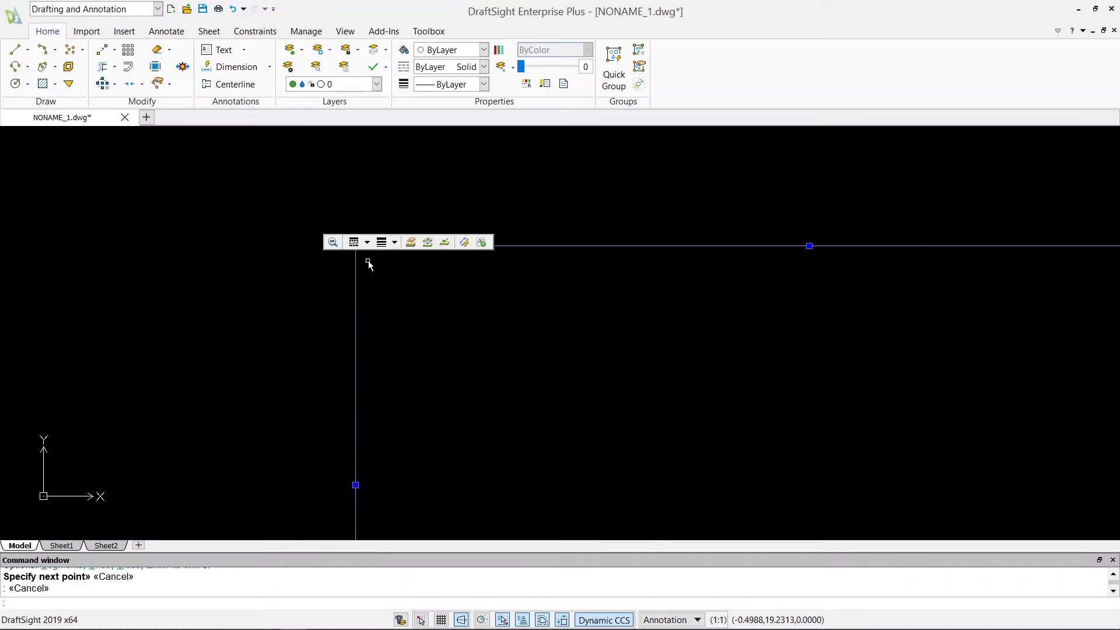
scroll(367, 261, "down", 3)
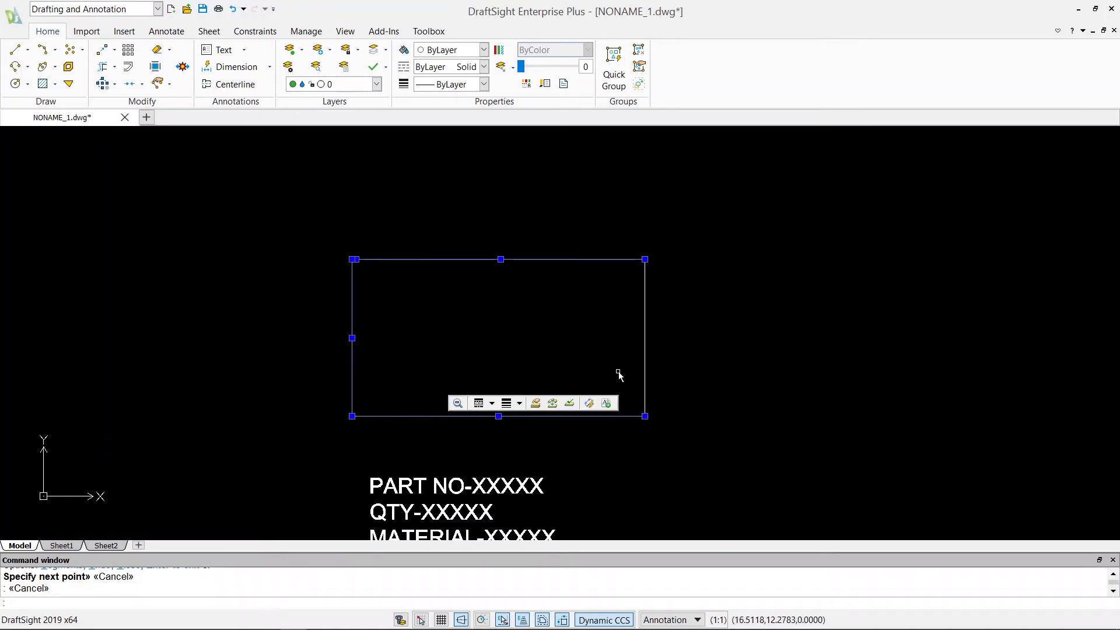
key("Escape")
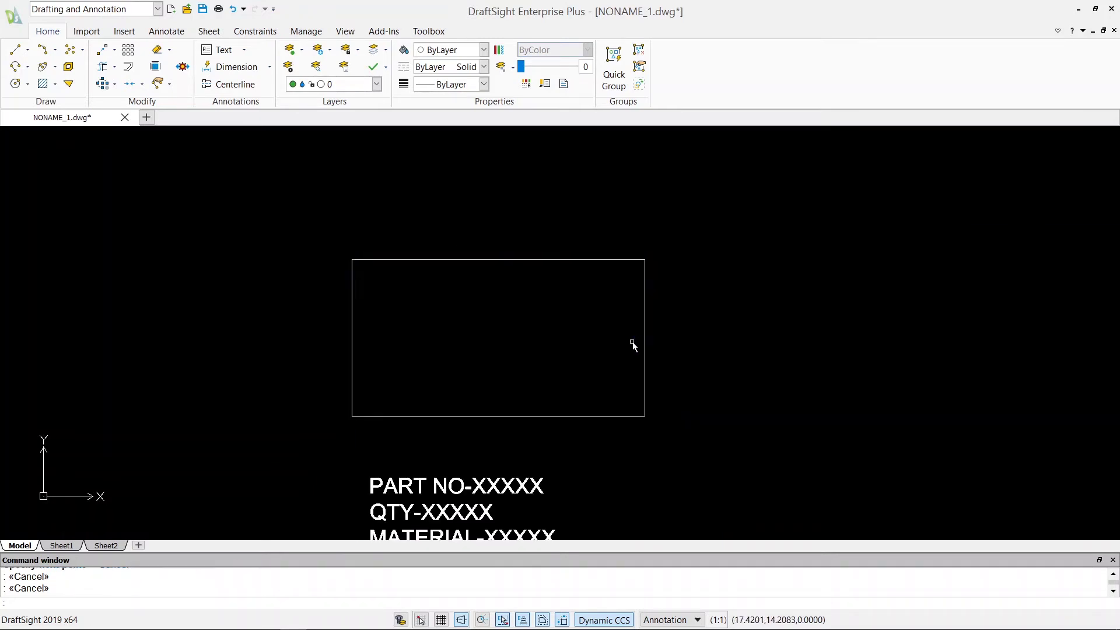
scroll(240, 418, "up", 4)
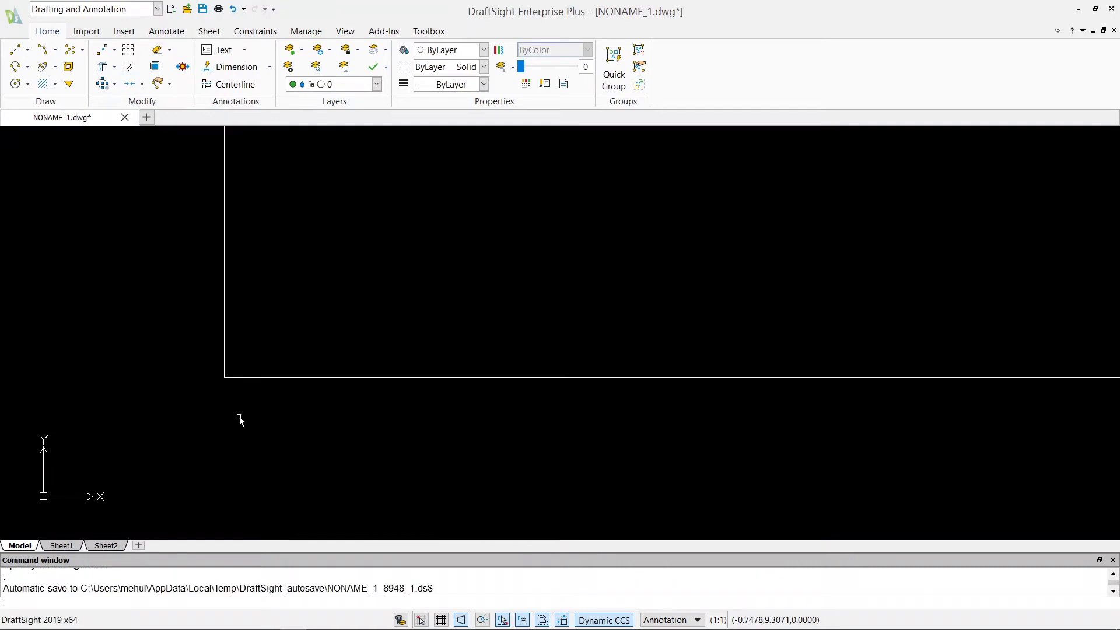
scroll(240, 419, "down", 5)
scroll(241, 419, "down", 2)
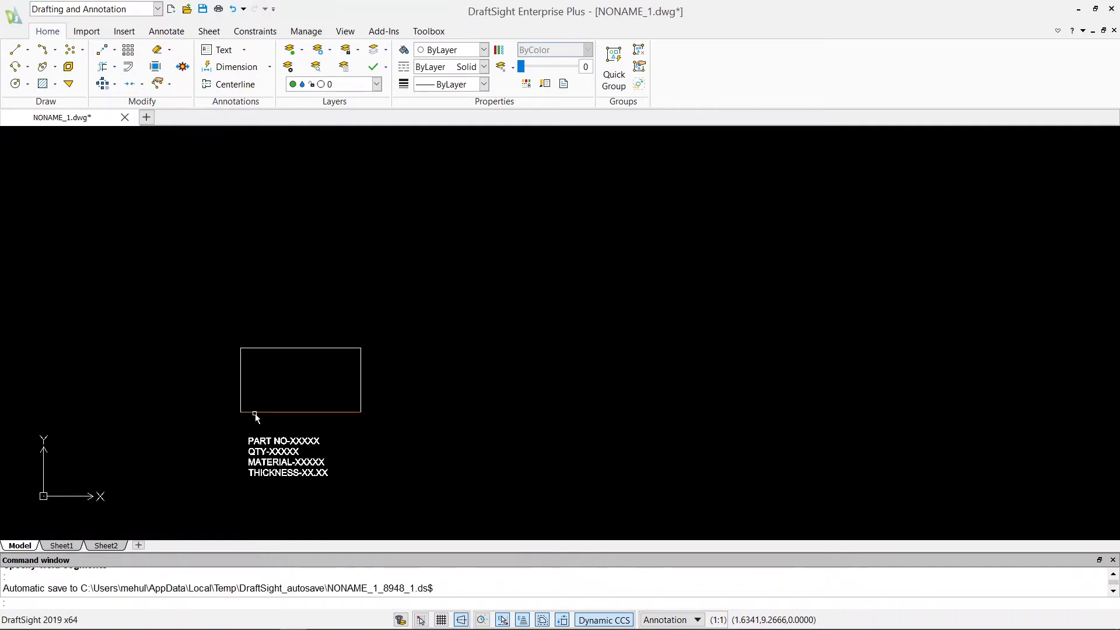
left_click(132, 85)
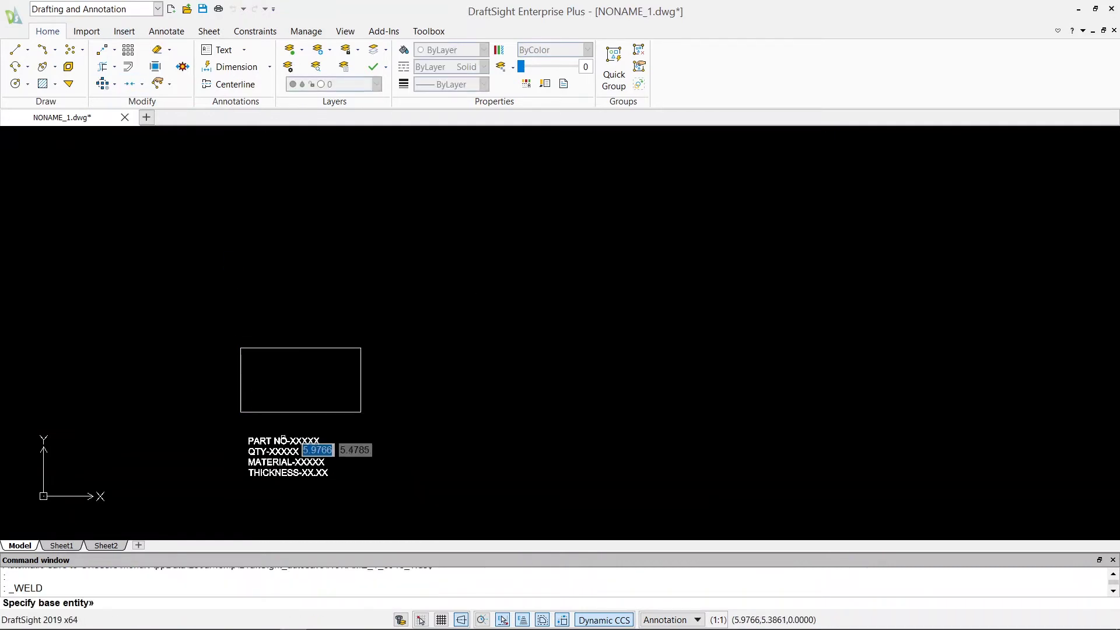
left_click(276, 413)
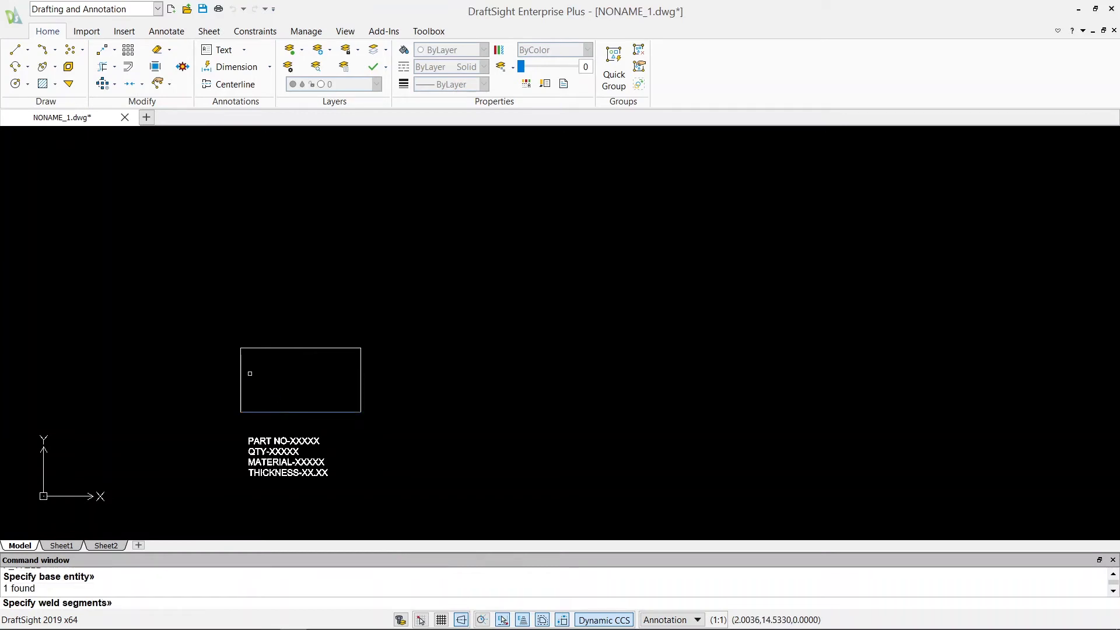
left_click(189, 312)
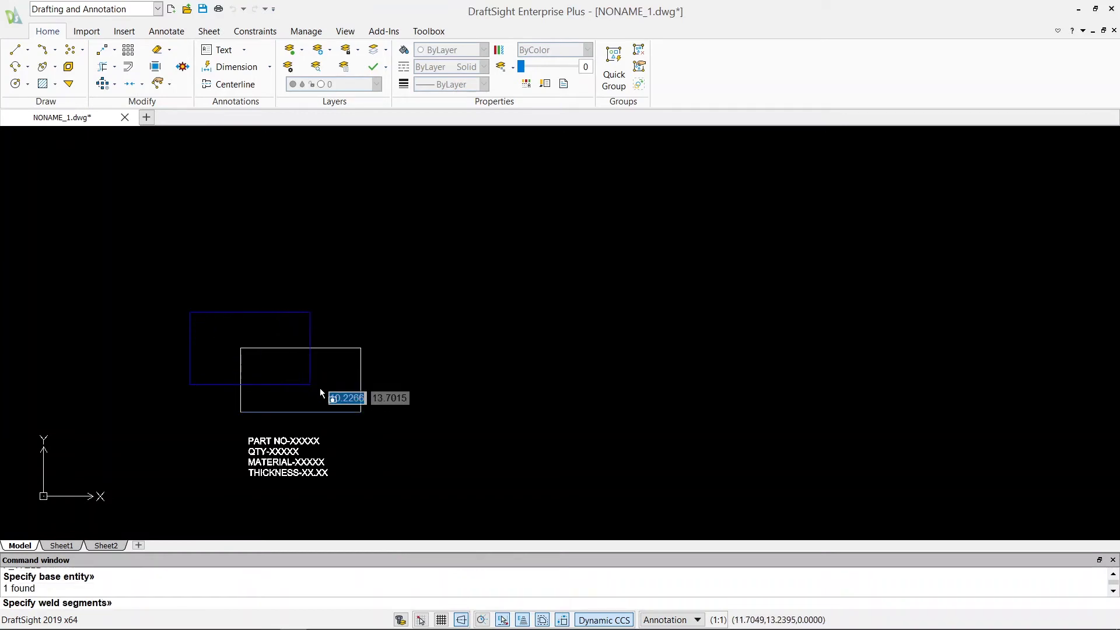
left_click(418, 429)
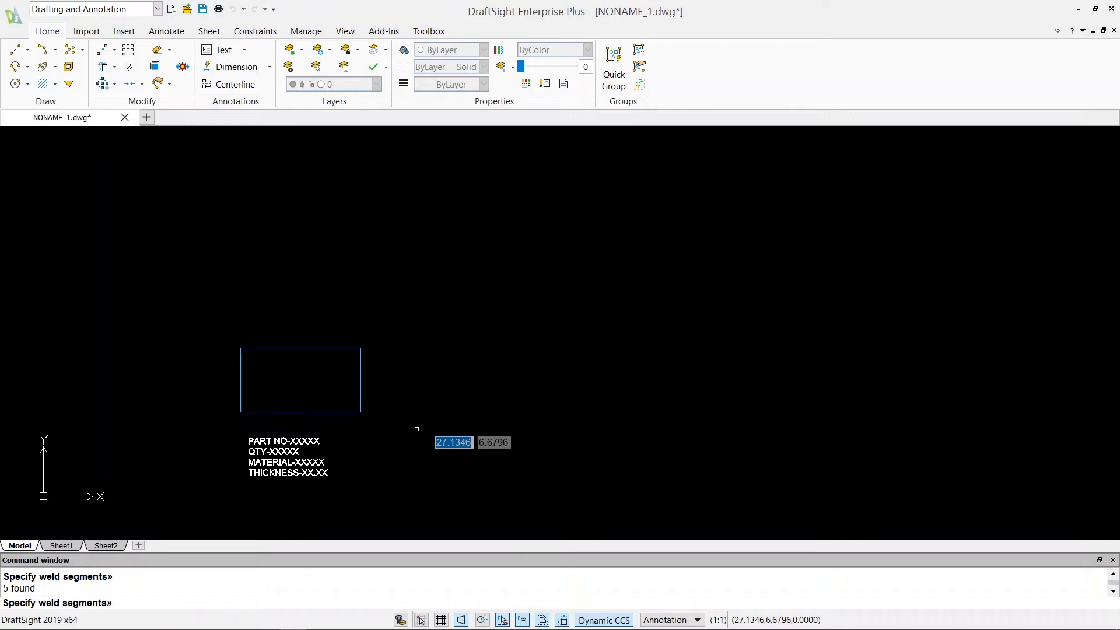
key("Return")
left_click(360, 393)
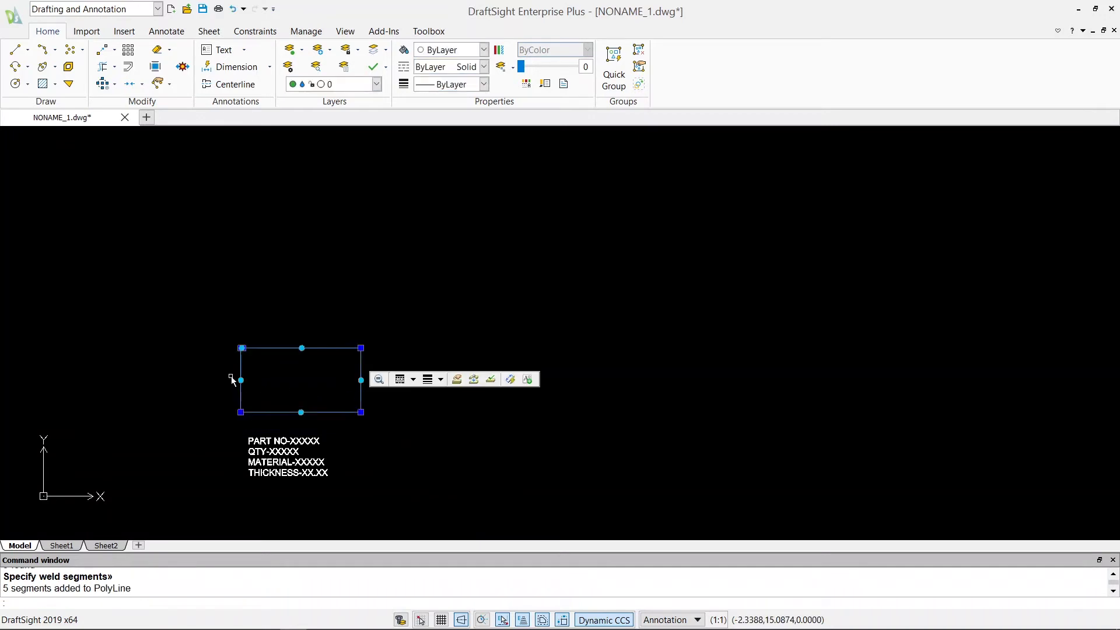
scroll(257, 375, "up", 5)
scroll(263, 368, "up", 1)
scroll(265, 221, "up", 3)
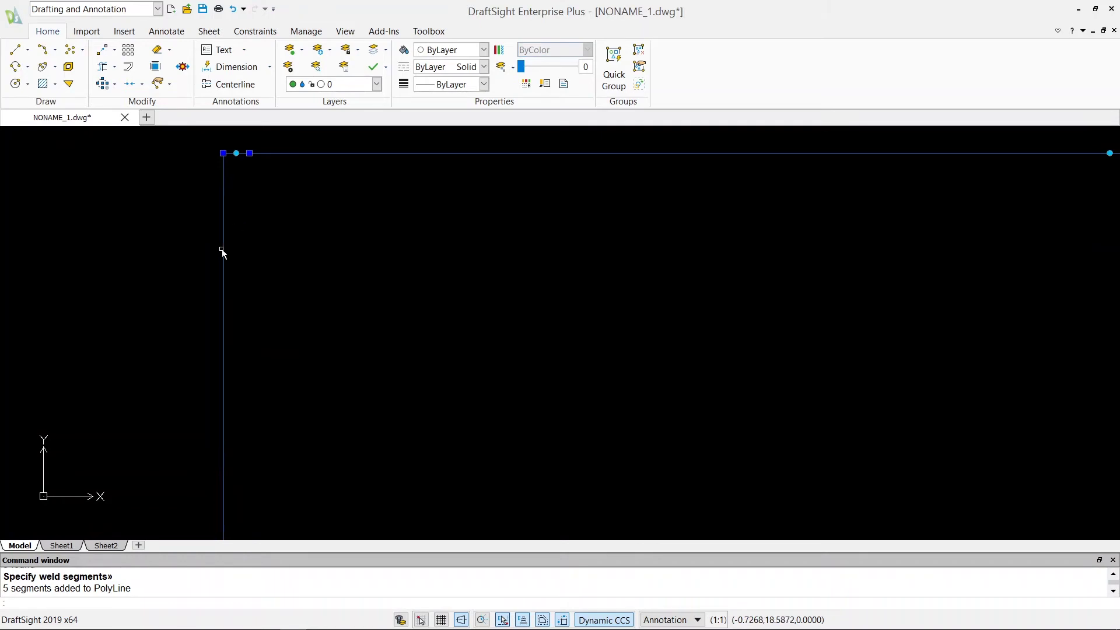
scroll(222, 252, "down", 5)
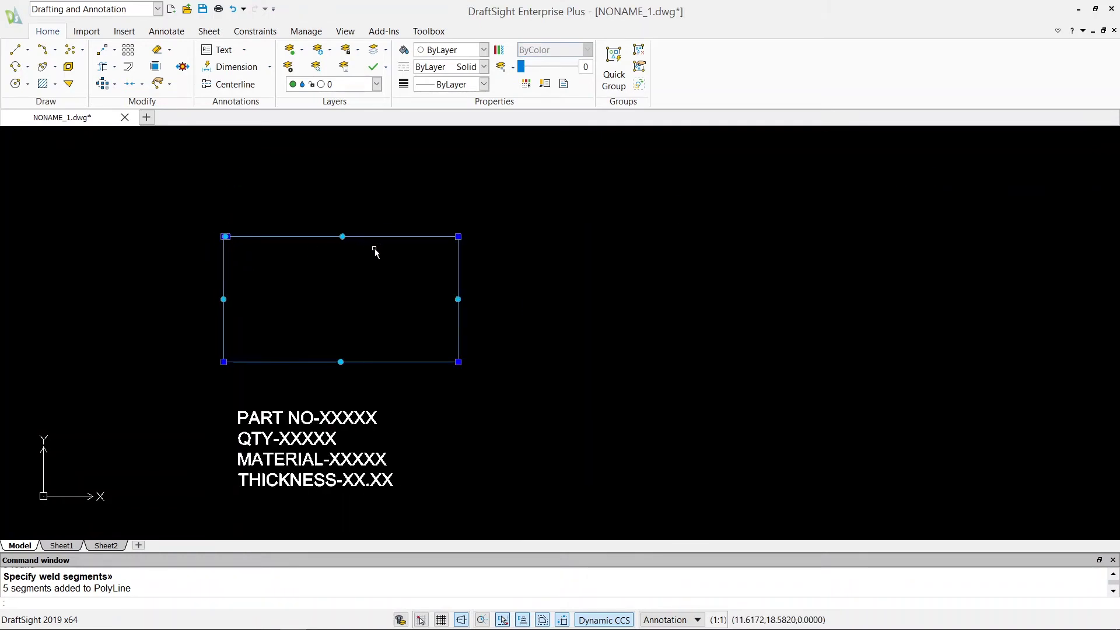
key("Escape")
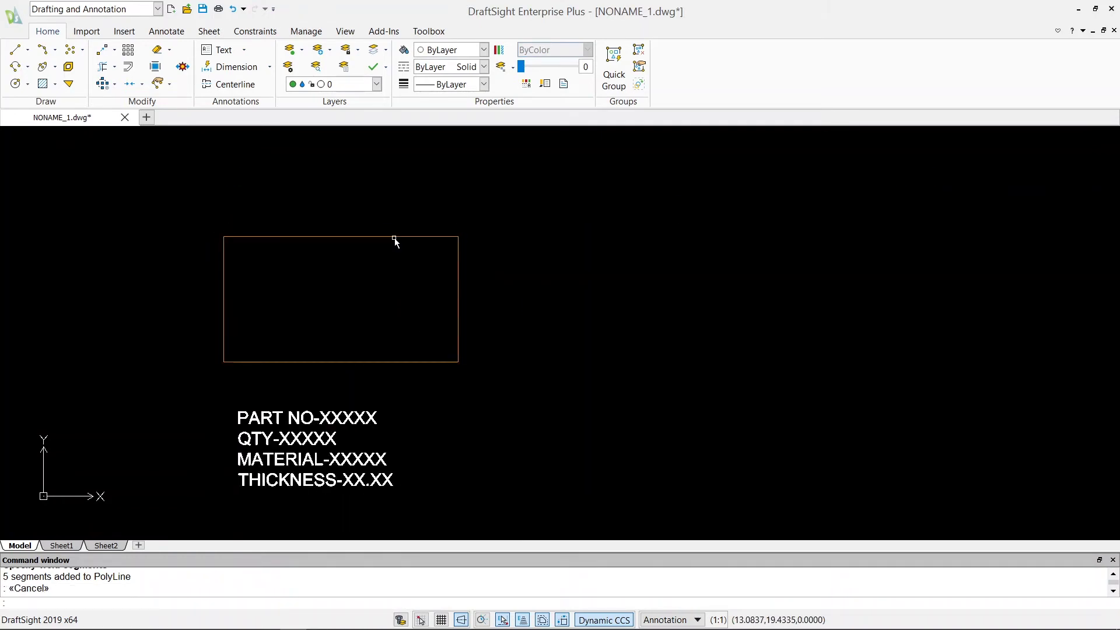
left_click(394, 237)
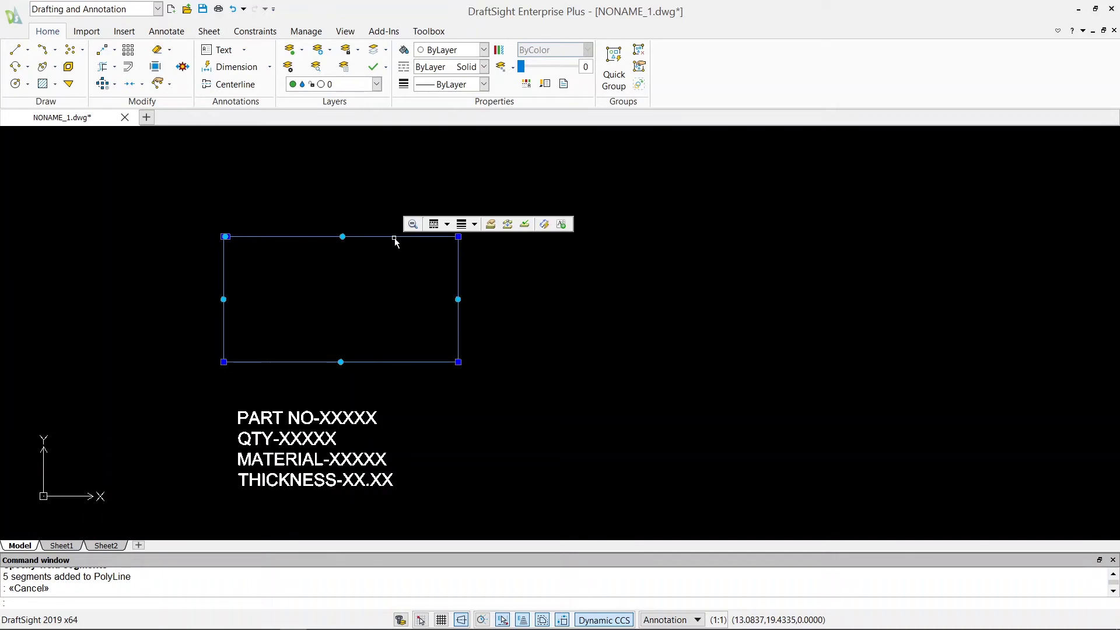
key("Escape")
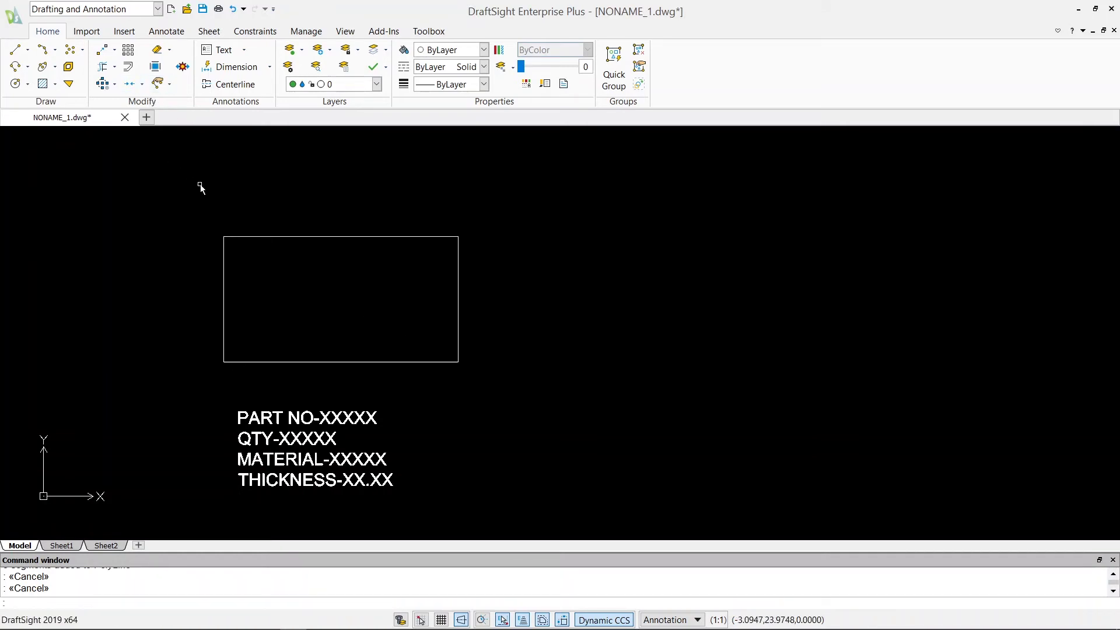
Explode the rectangle and select its top and left edges to confirm they are separate.
left_click(290, 239)
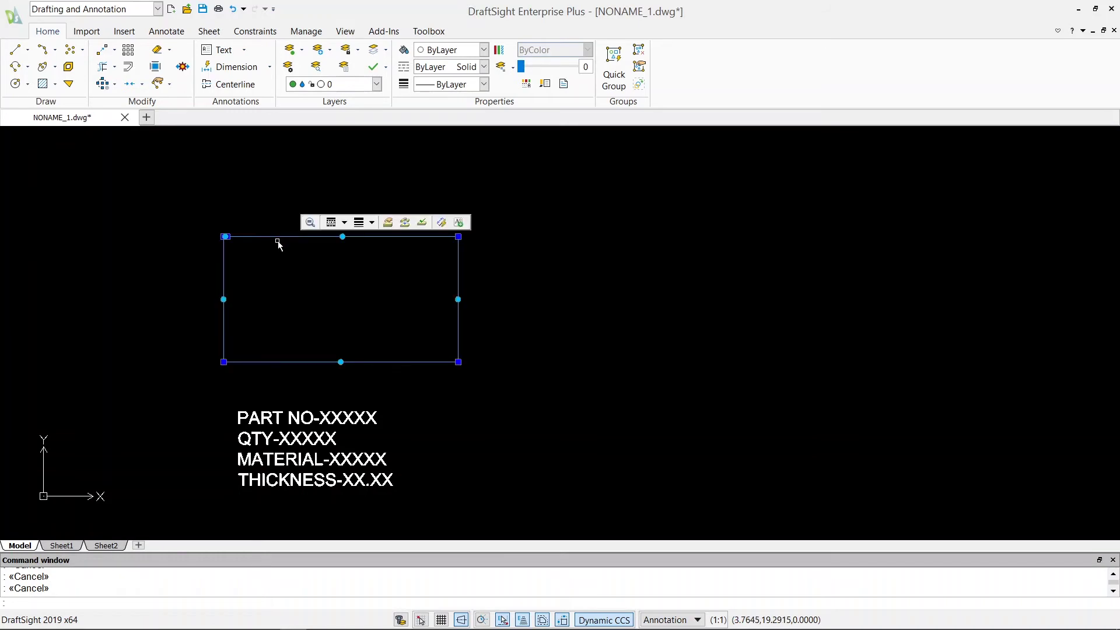
left_click(156, 67)
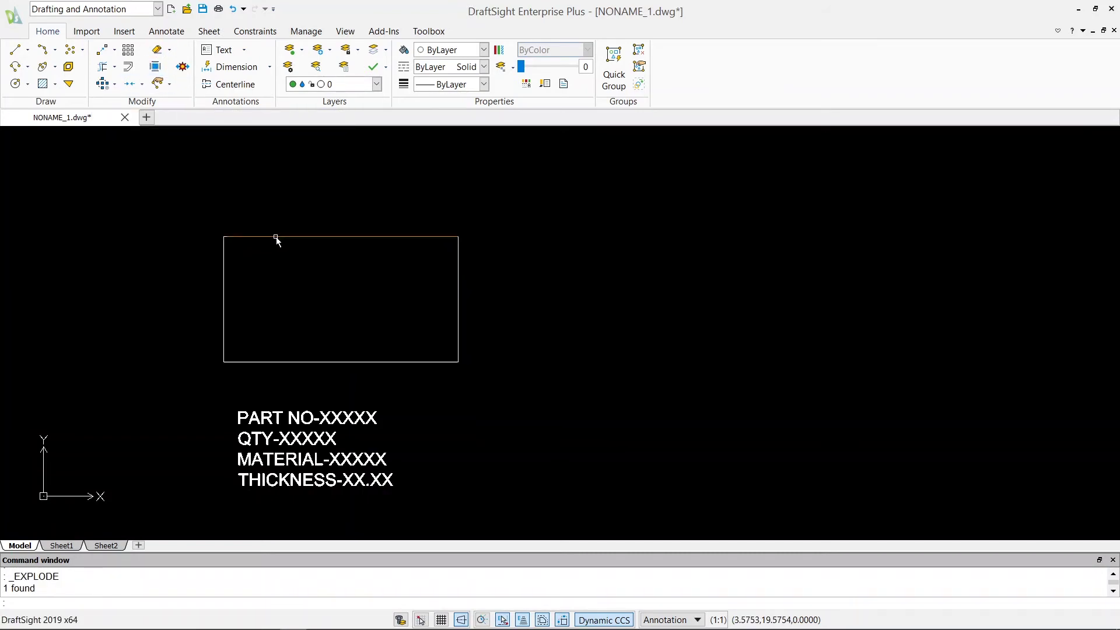
left_click(254, 236)
scroll(238, 237, "up", 4)
scroll(182, 253, "down", 4)
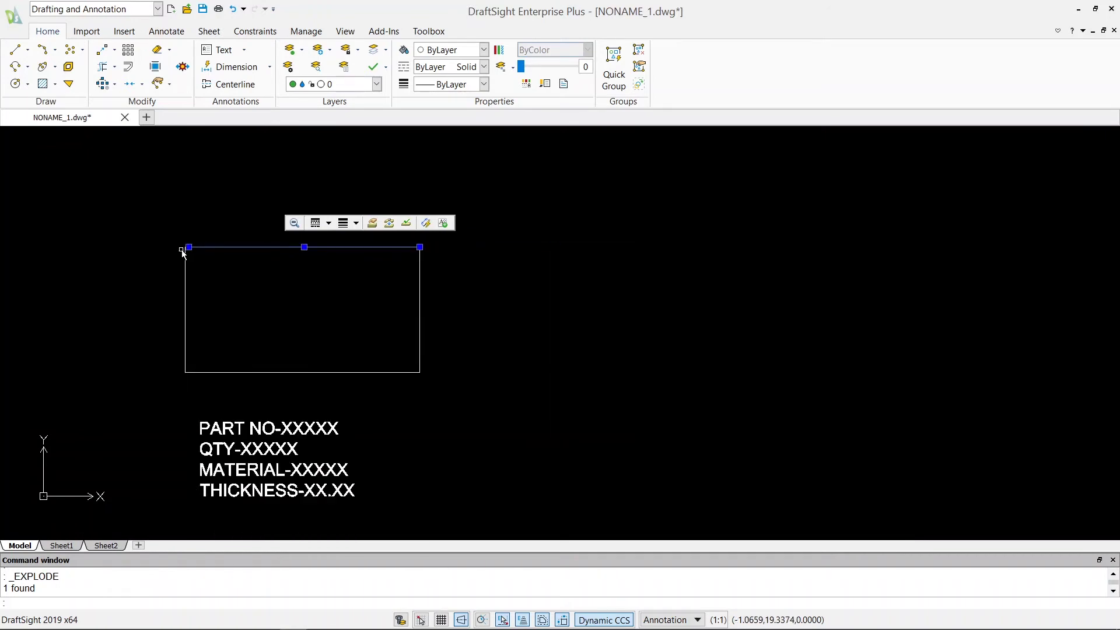
left_click(186, 275)
key("Escape")
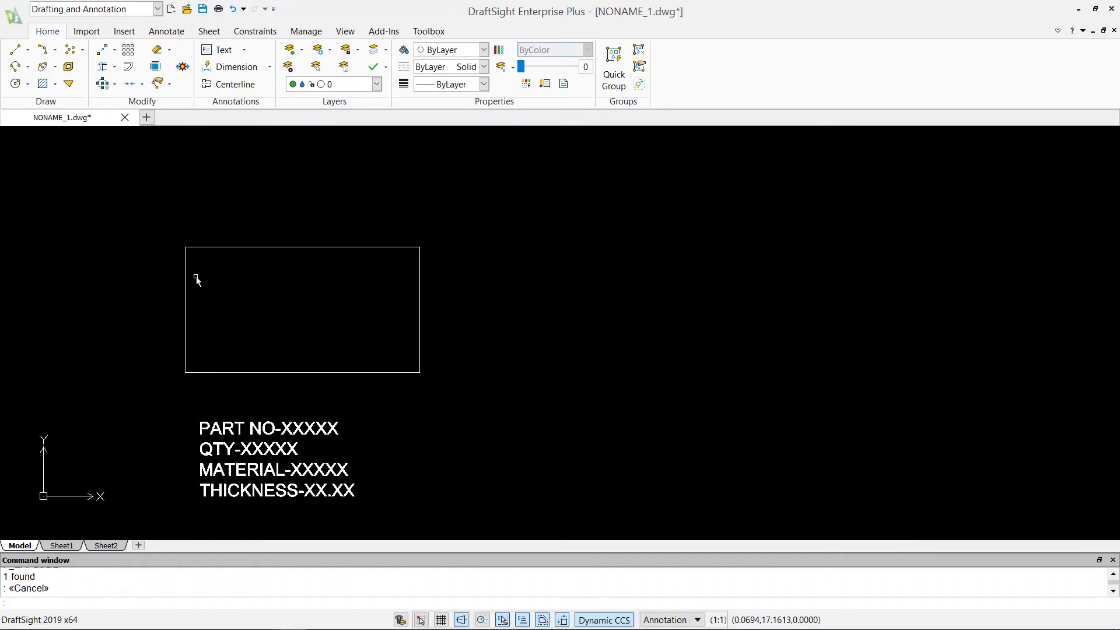
Undo the explode so the rectangle is whole again, then start Weld.
key("ctrl+z")
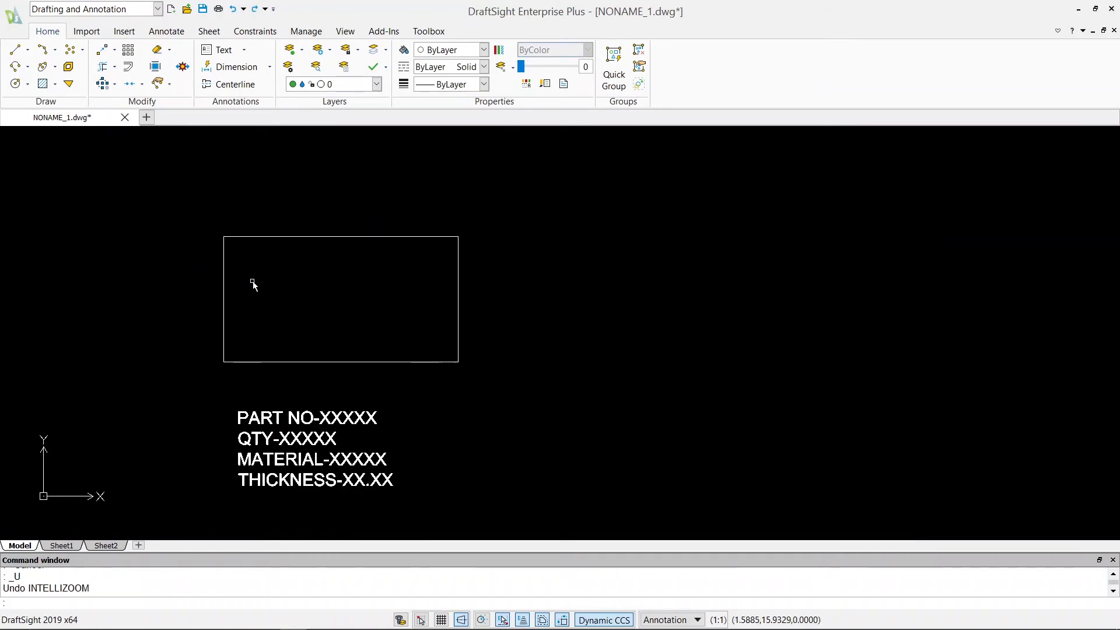
key("ctrl+z")
left_click(260, 237)
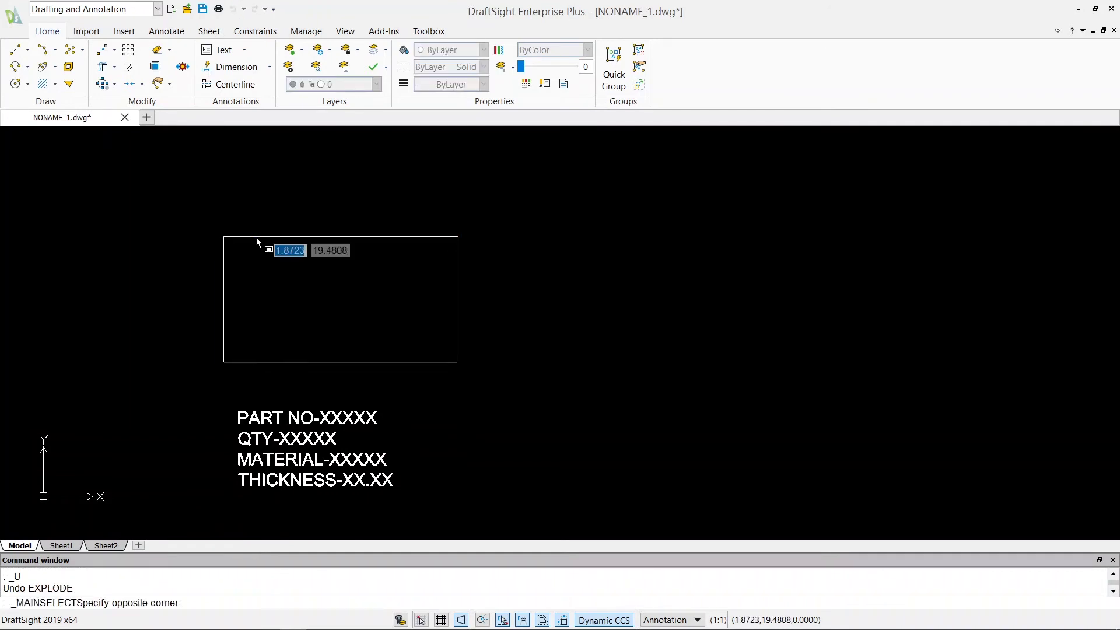
key("Escape")
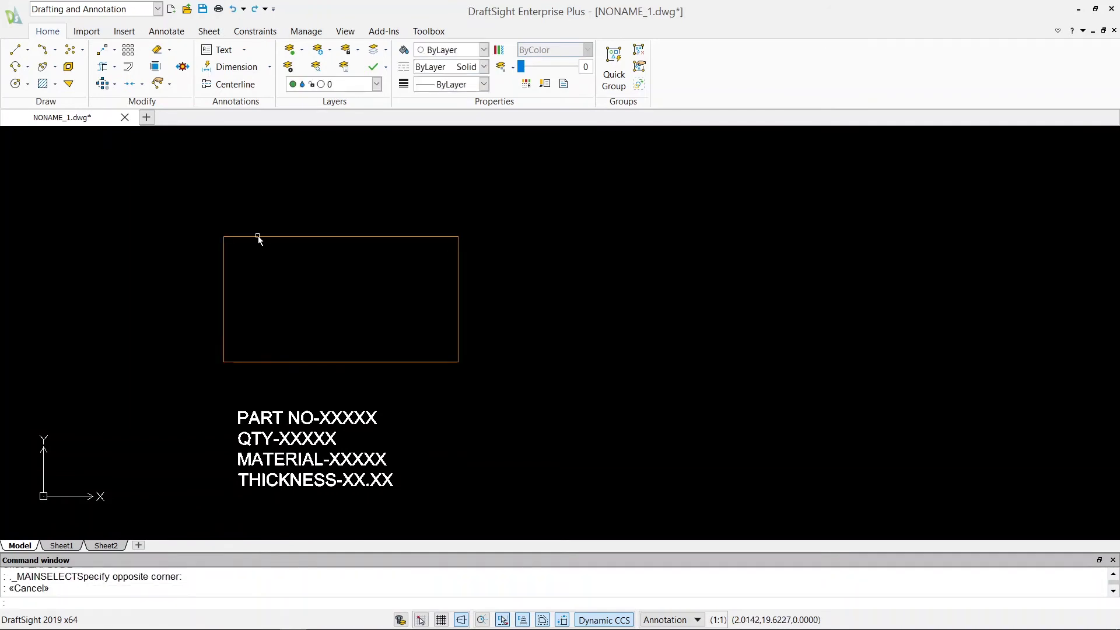
left_click(129, 83)
left_click(142, 84)
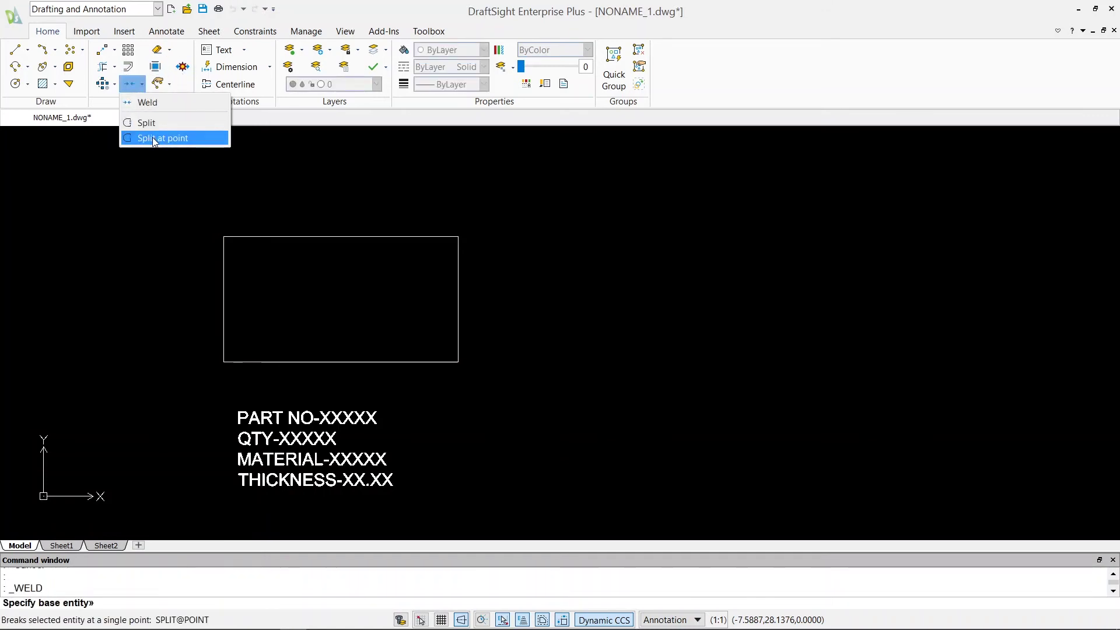
Draw a vertical divider from the top edge's midpoint down to the bottom edge.
left_click(15, 53)
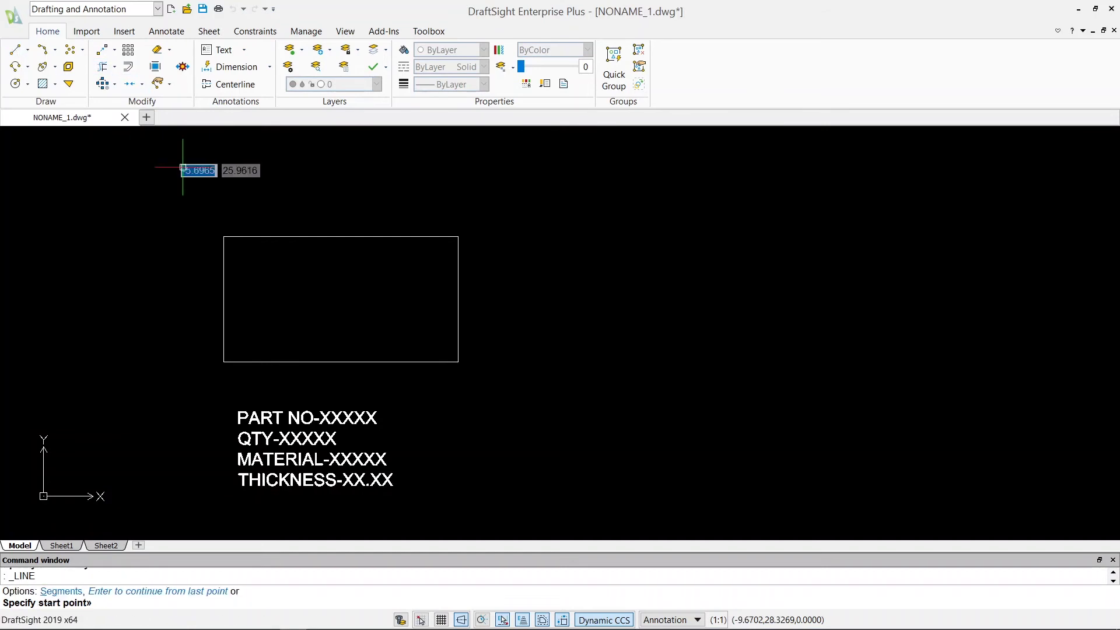
left_click(342, 236)
left_click(342, 361)
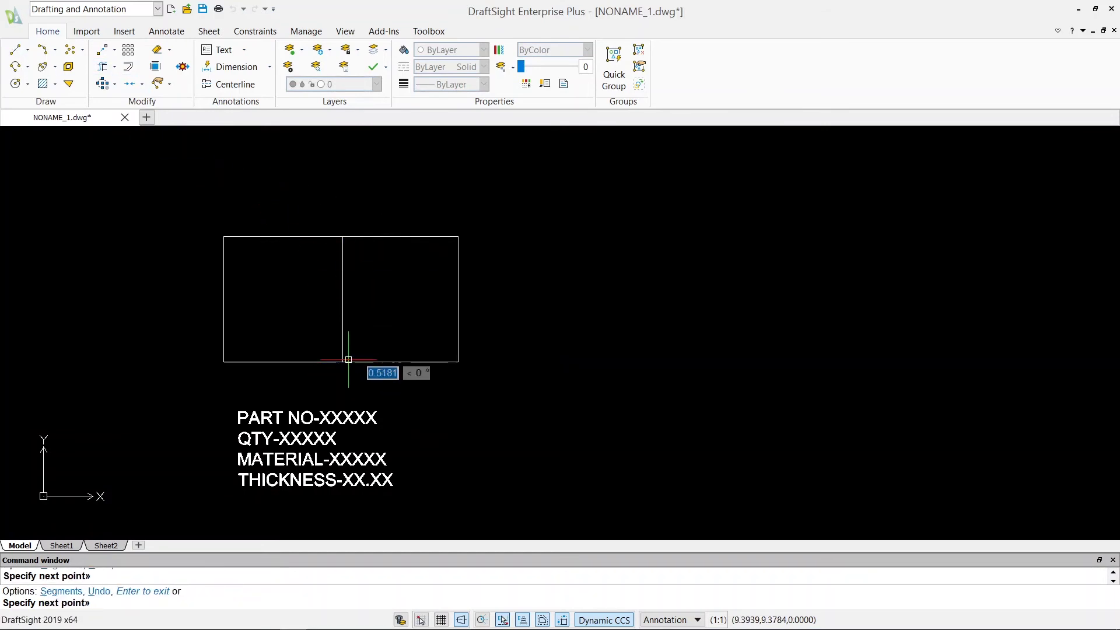
key("Escape")
scroll(360, 363, "up", 2)
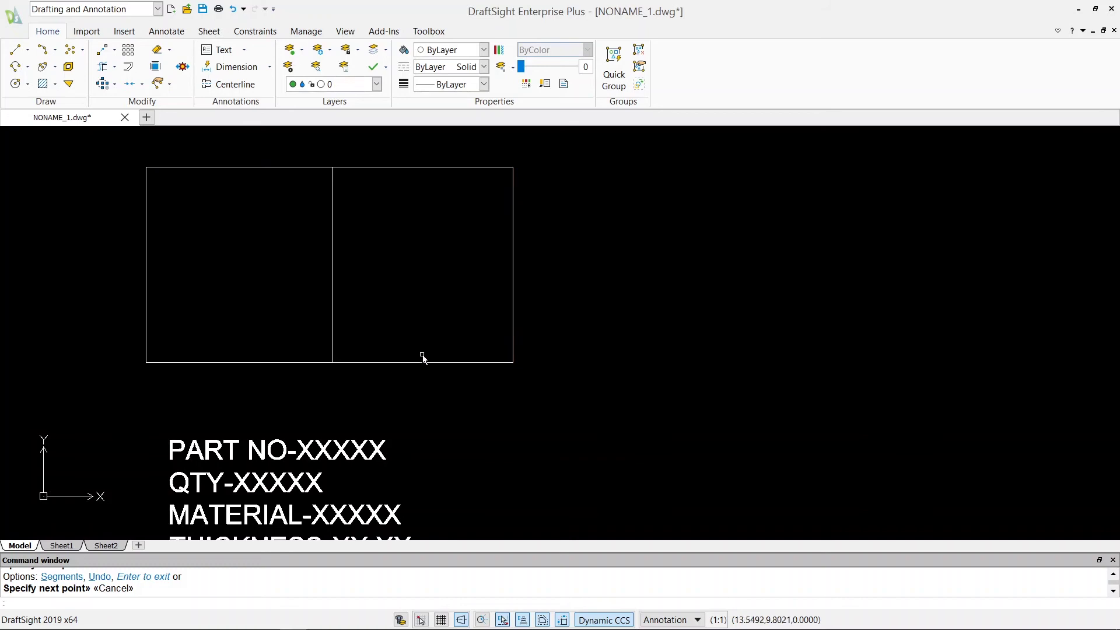
Explode the rectangle into separate lines.
left_click(395, 364)
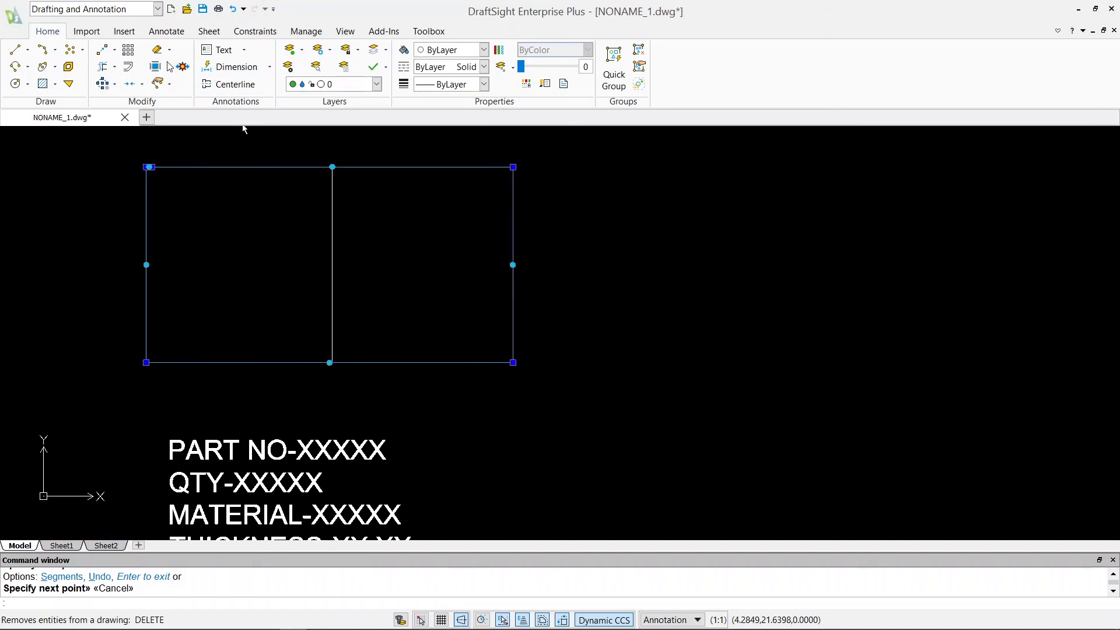
left_click(155, 66)
left_click(411, 362)
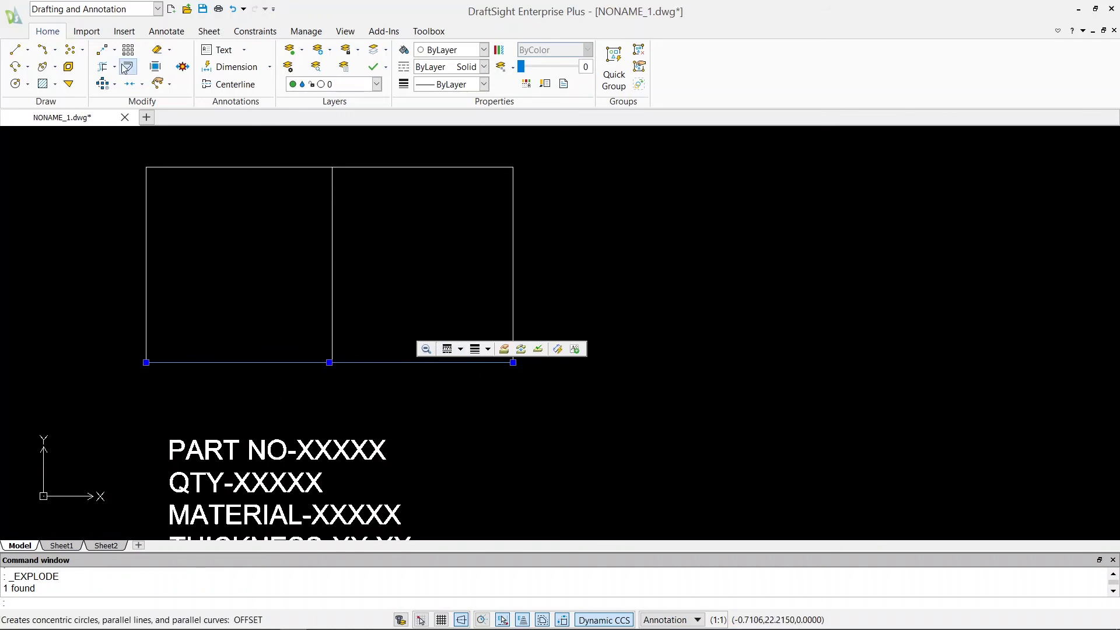
Split the bottom line at the point where the divider meets it.
key("Escape")
left_click(142, 84)
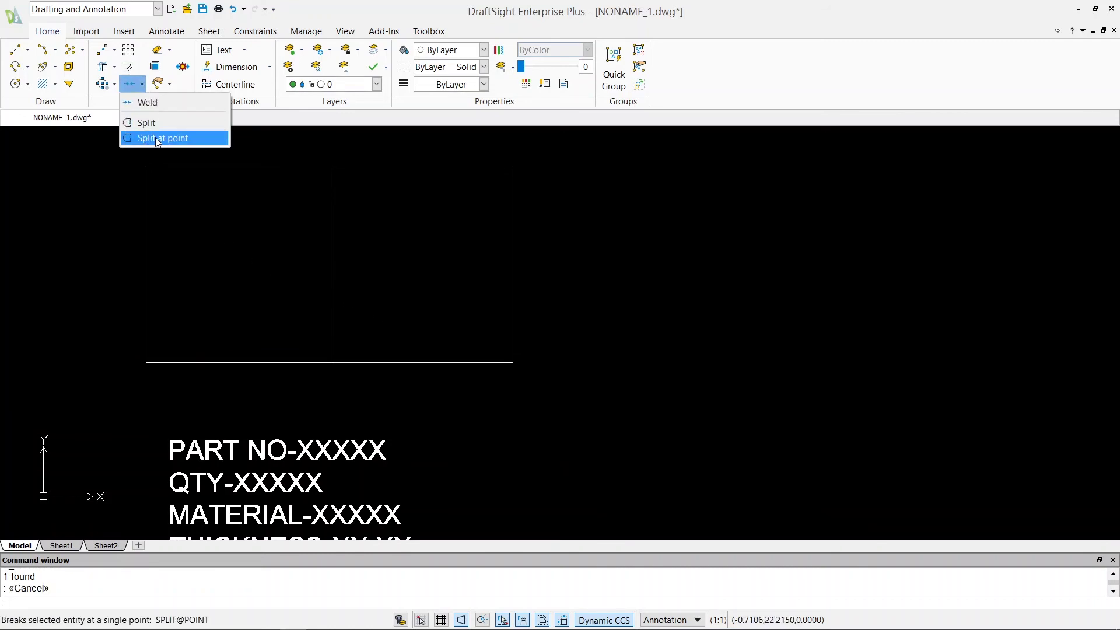
left_click(157, 138)
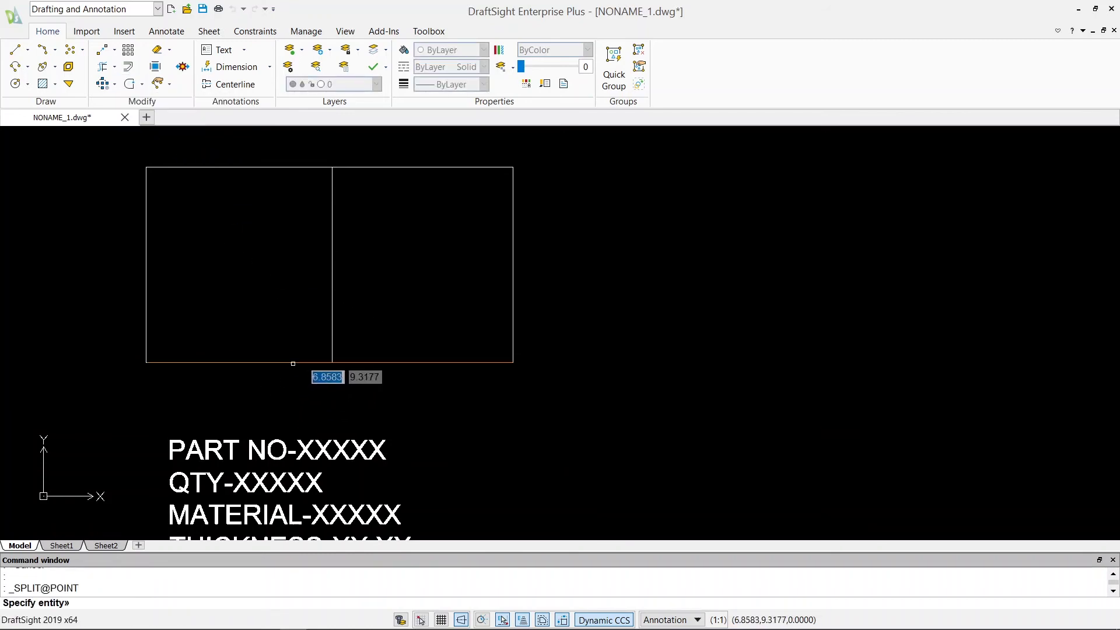
left_click(293, 363)
scroll(332, 366, "up", 4)
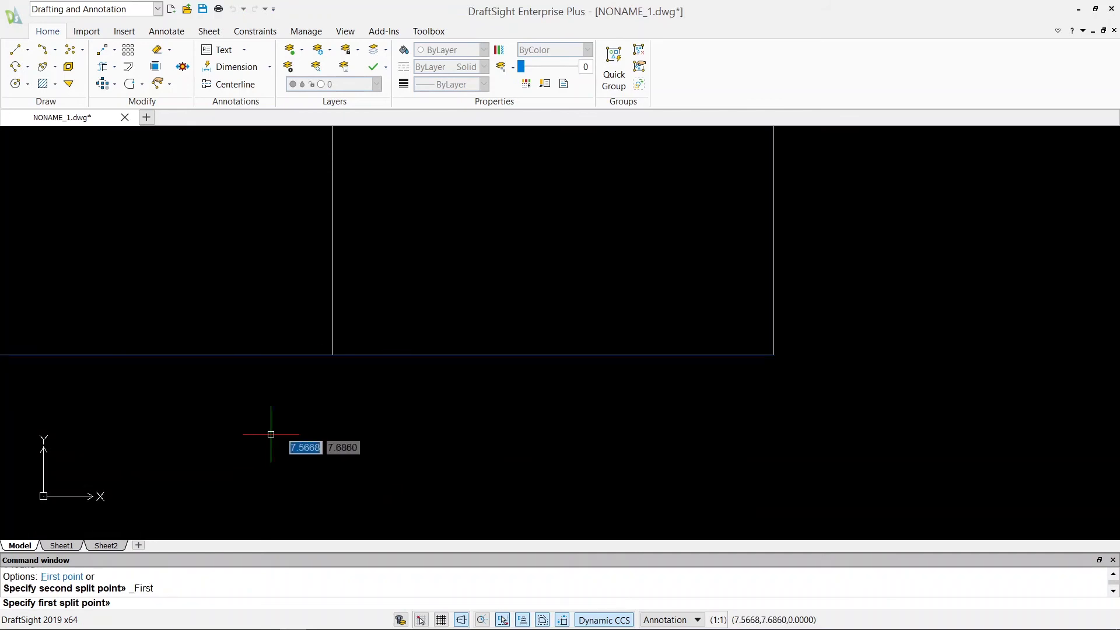
scroll(324, 352, "up", 3)
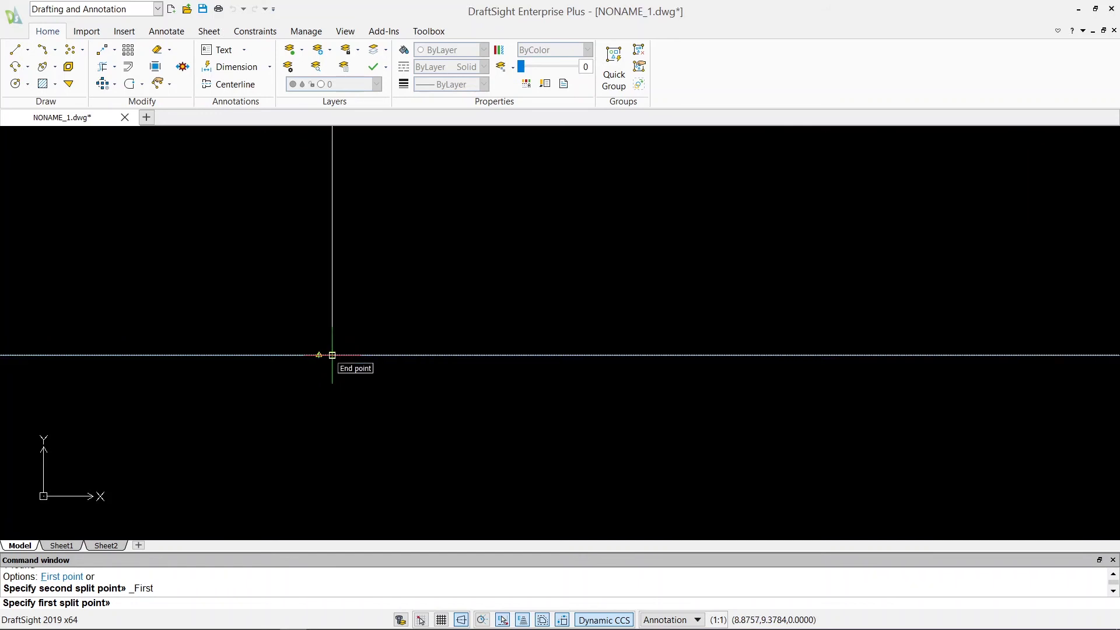
left_click(332, 355)
type("@")
key("Return")
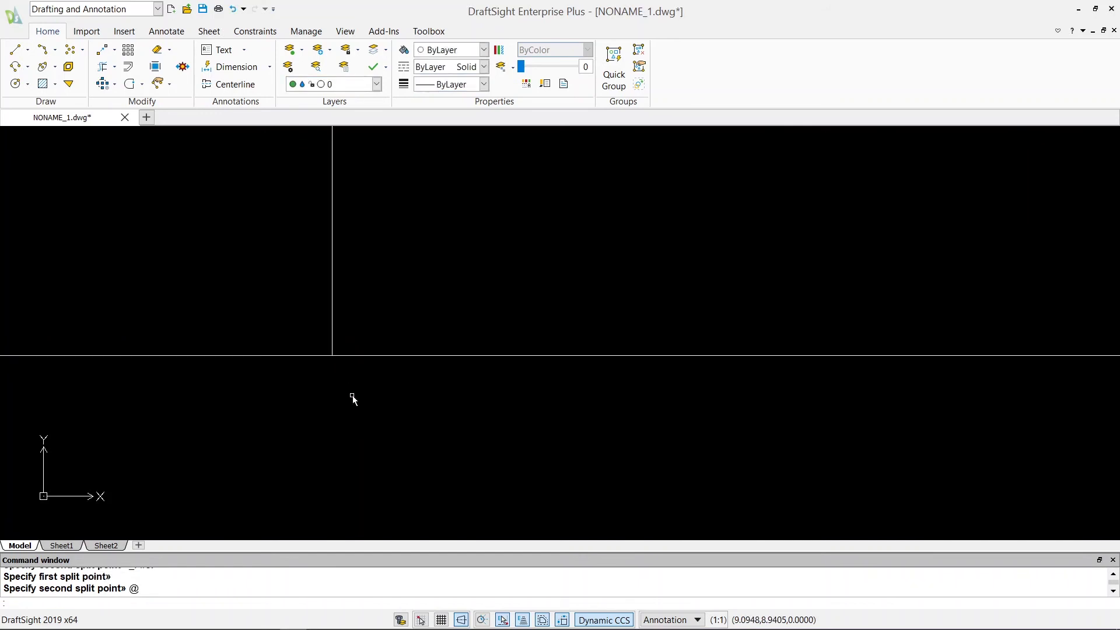
Select the left and right parts of the bottom line to confirm they are separate.
key("Return")
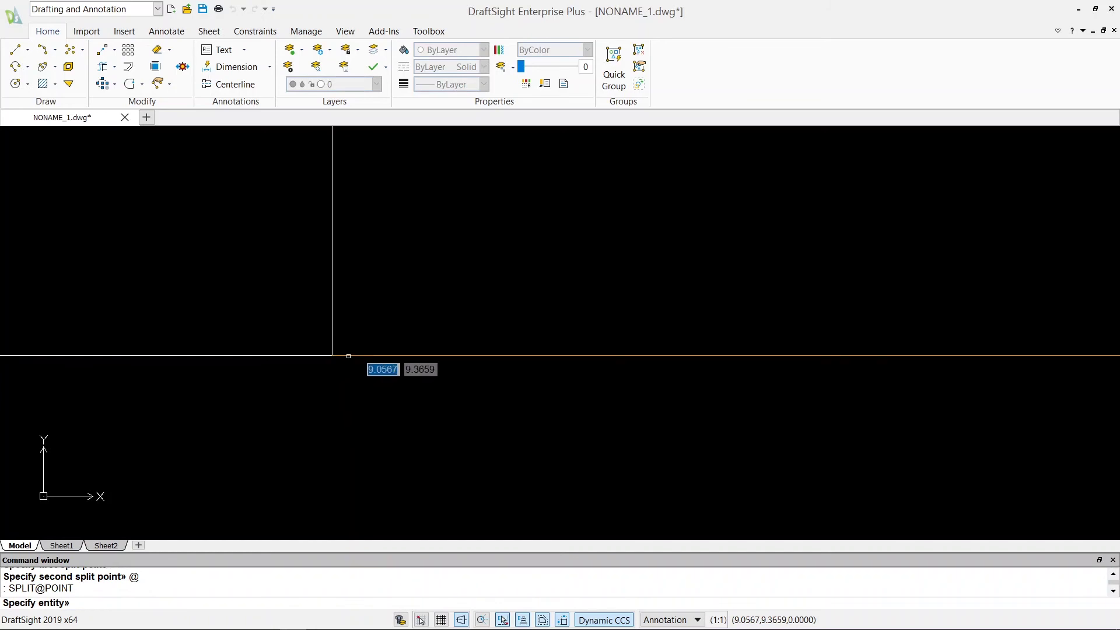
left_click(348, 355)
scroll(348, 357, "down", 5)
key("Escape")
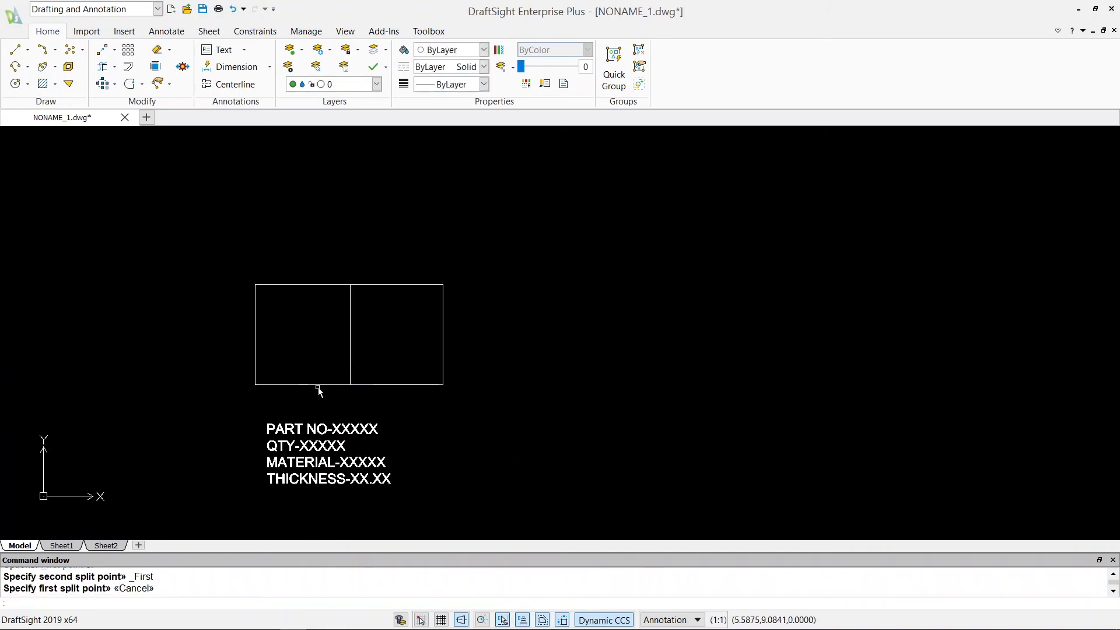
left_click(318, 386)
left_click(376, 386)
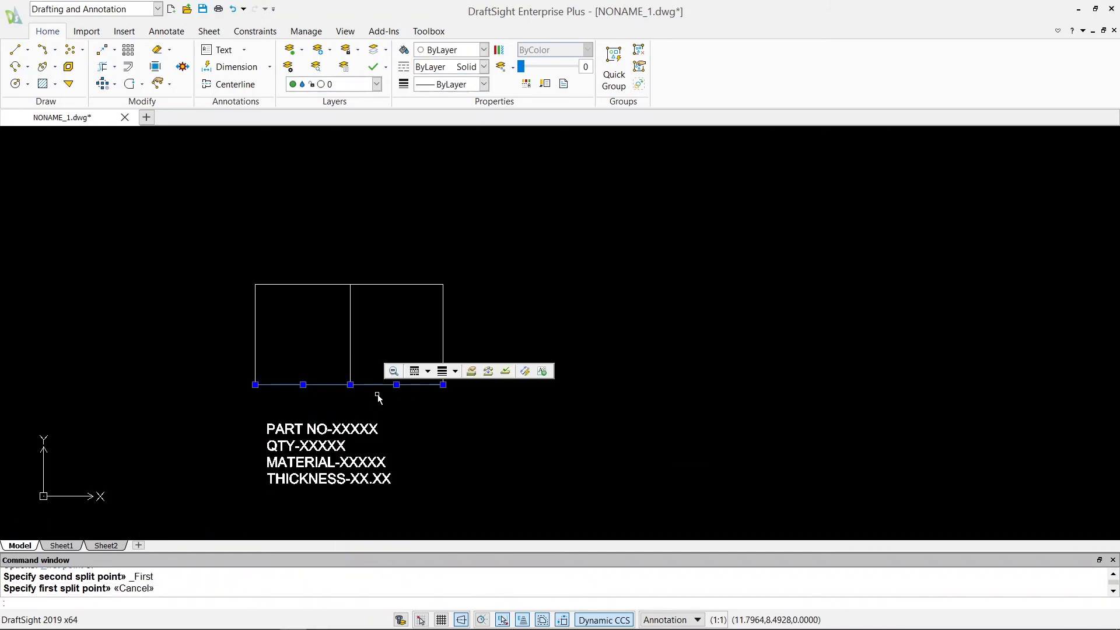
key("Escape")
scroll(353, 383, "up", 2)
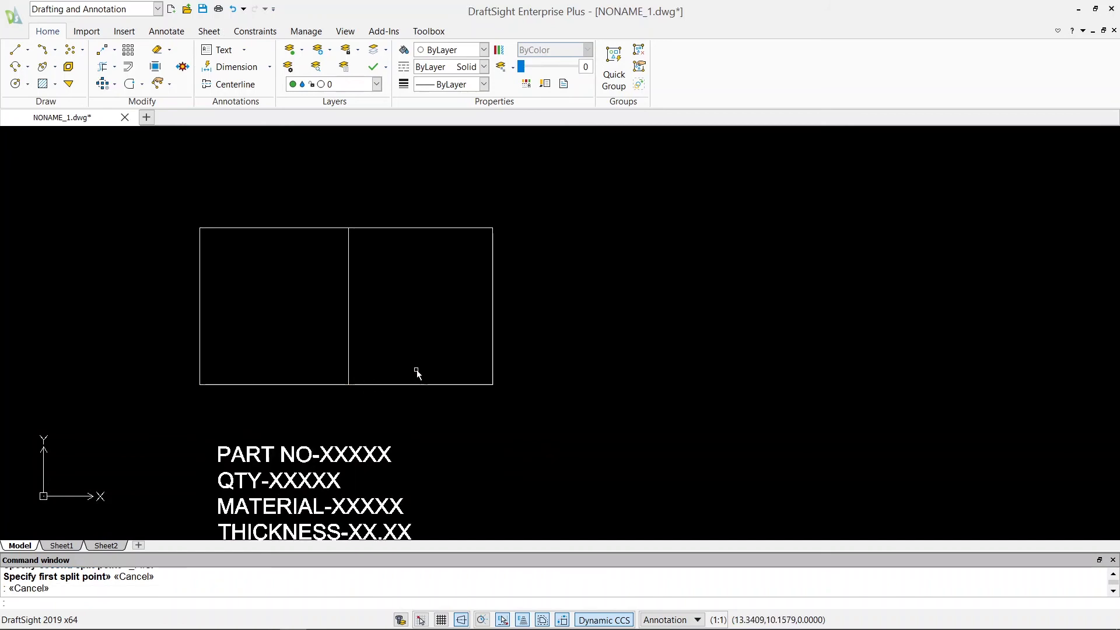
key("Escape")
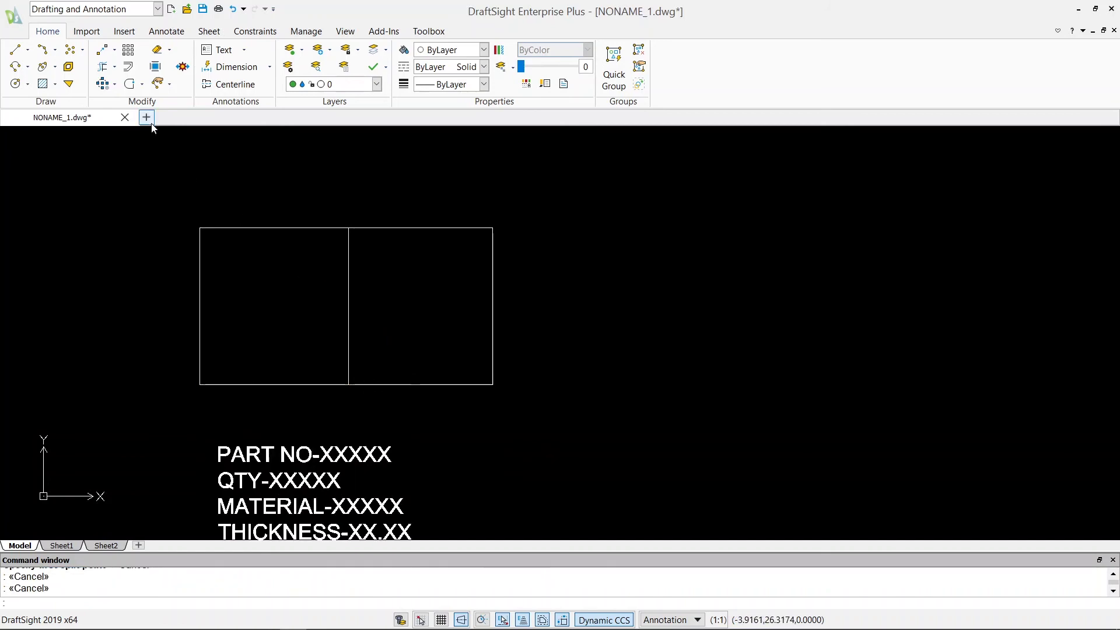